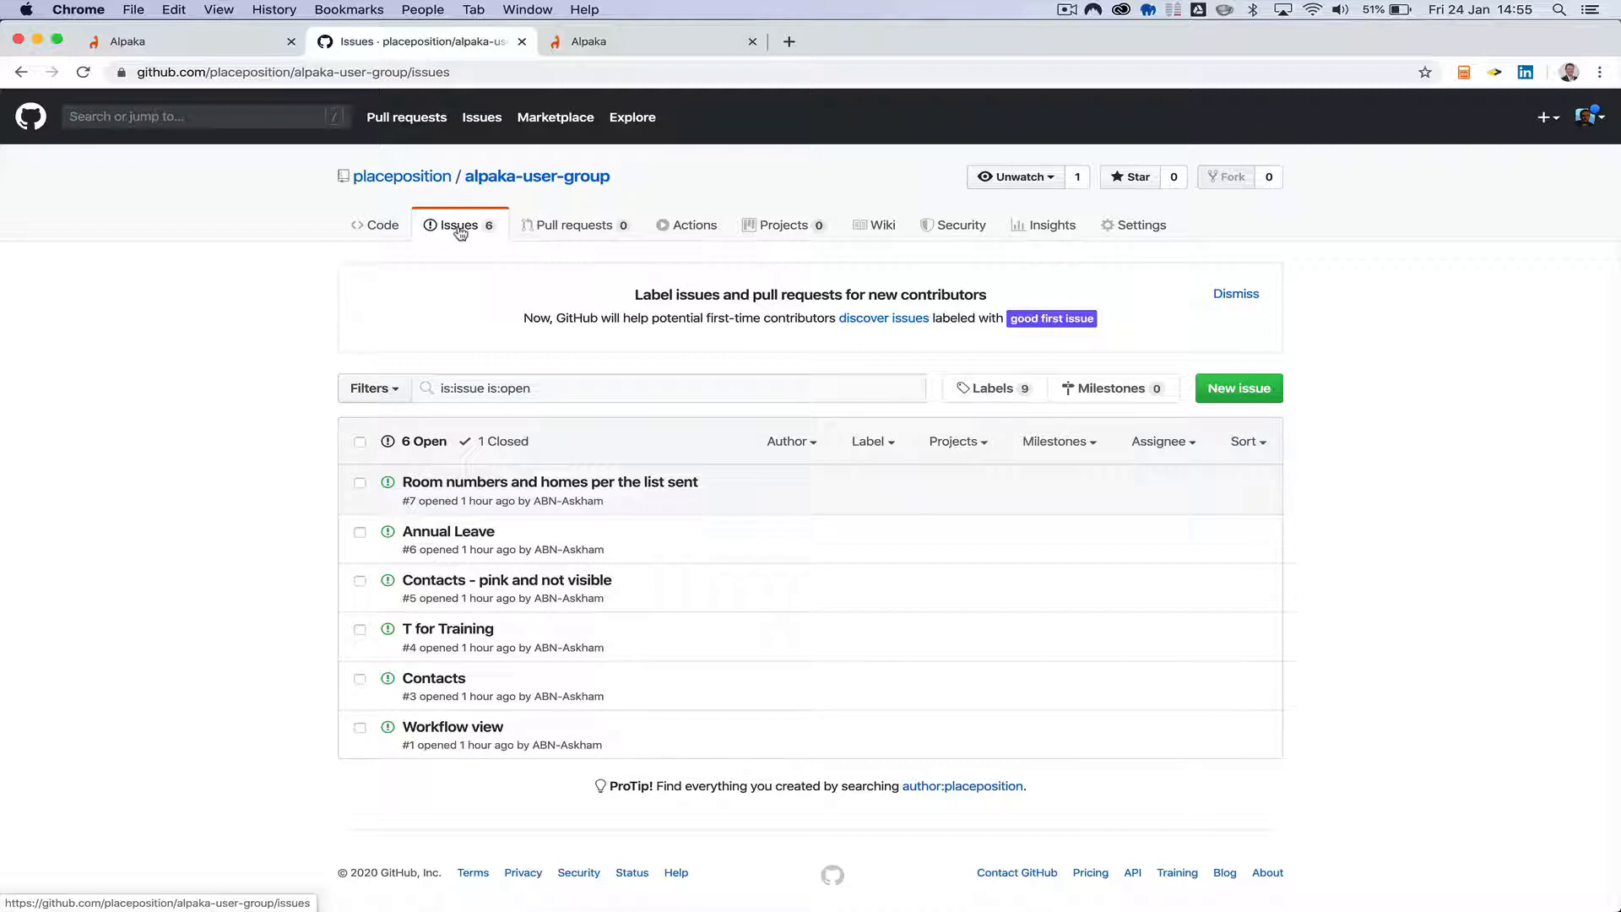
Switch to the Alpaka team member details page and copy its full web address.
click(211, 42)
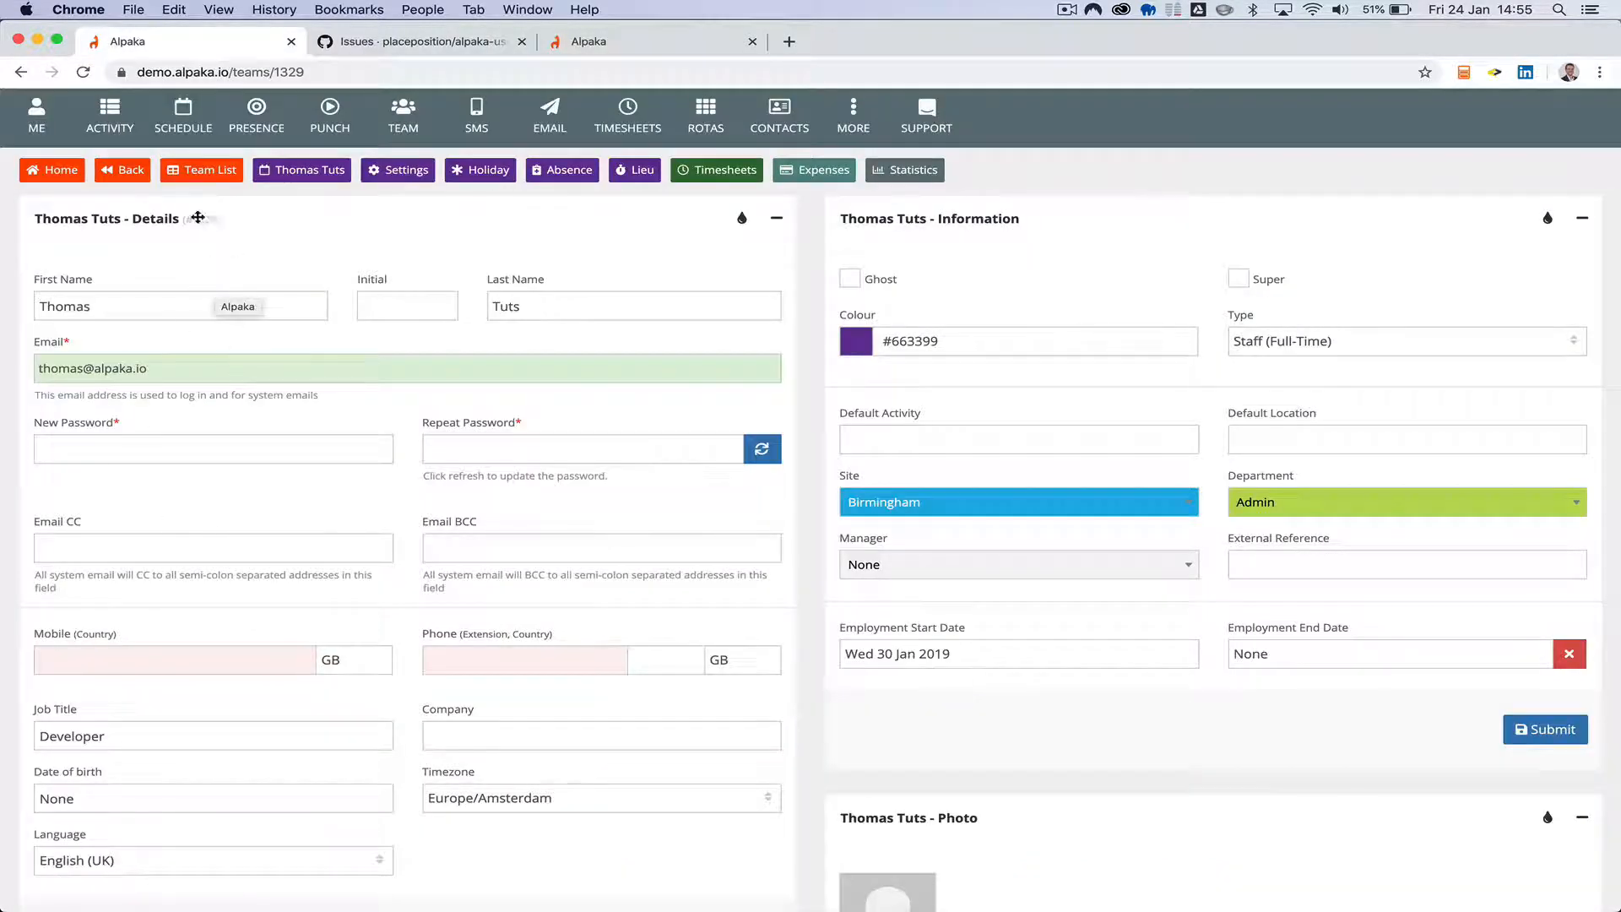
drag(212, 236, 338, 218)
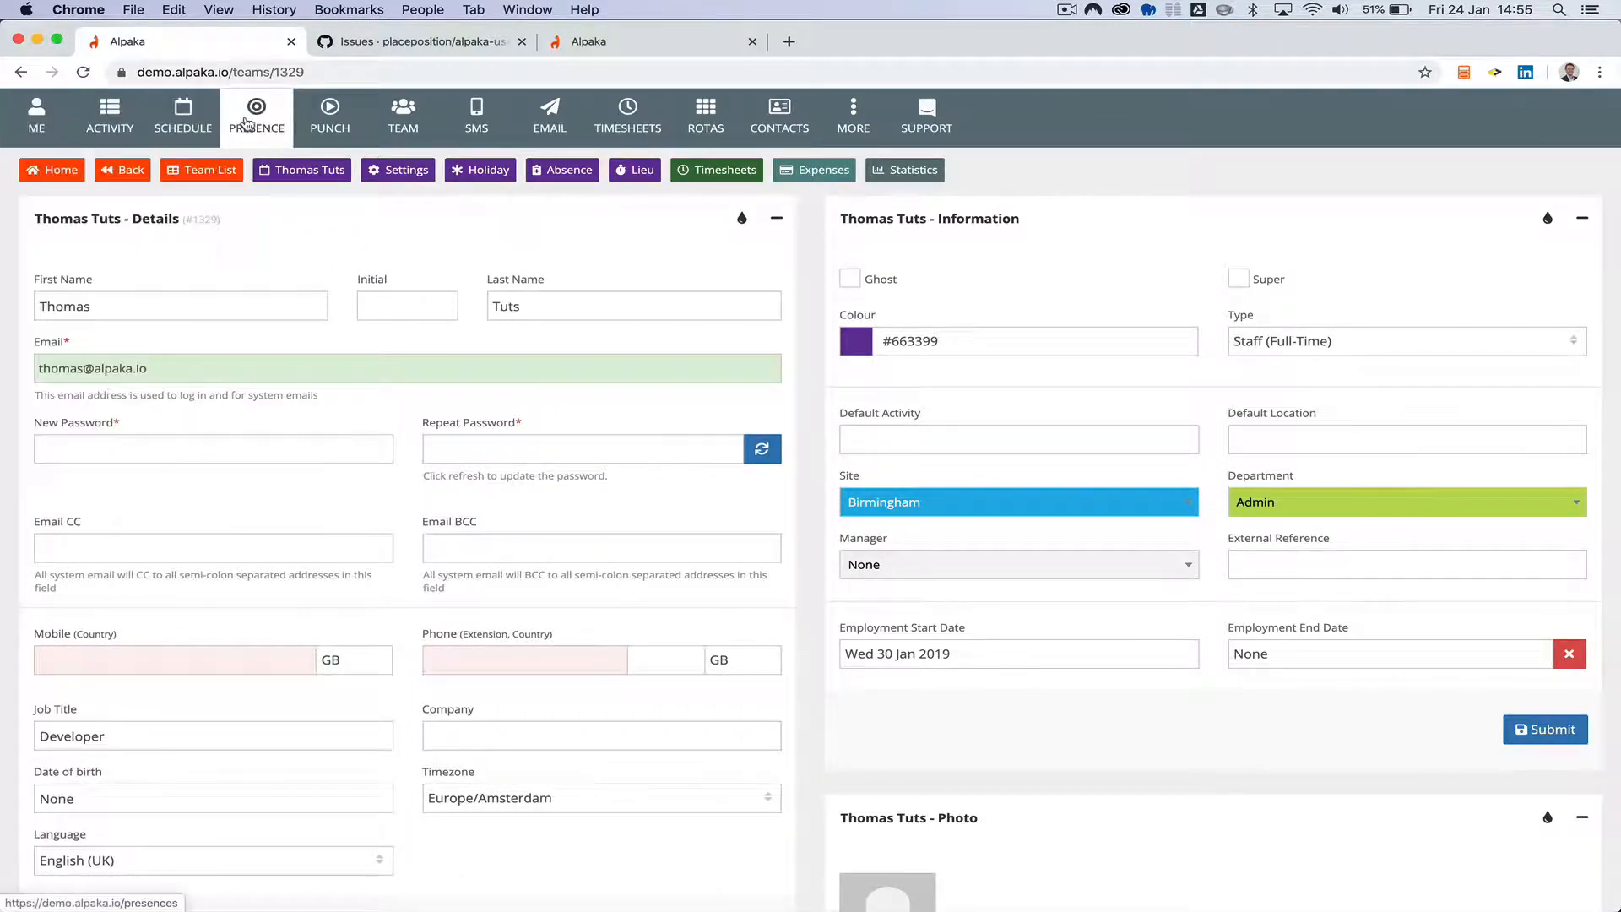
mouse_move(568, 132)
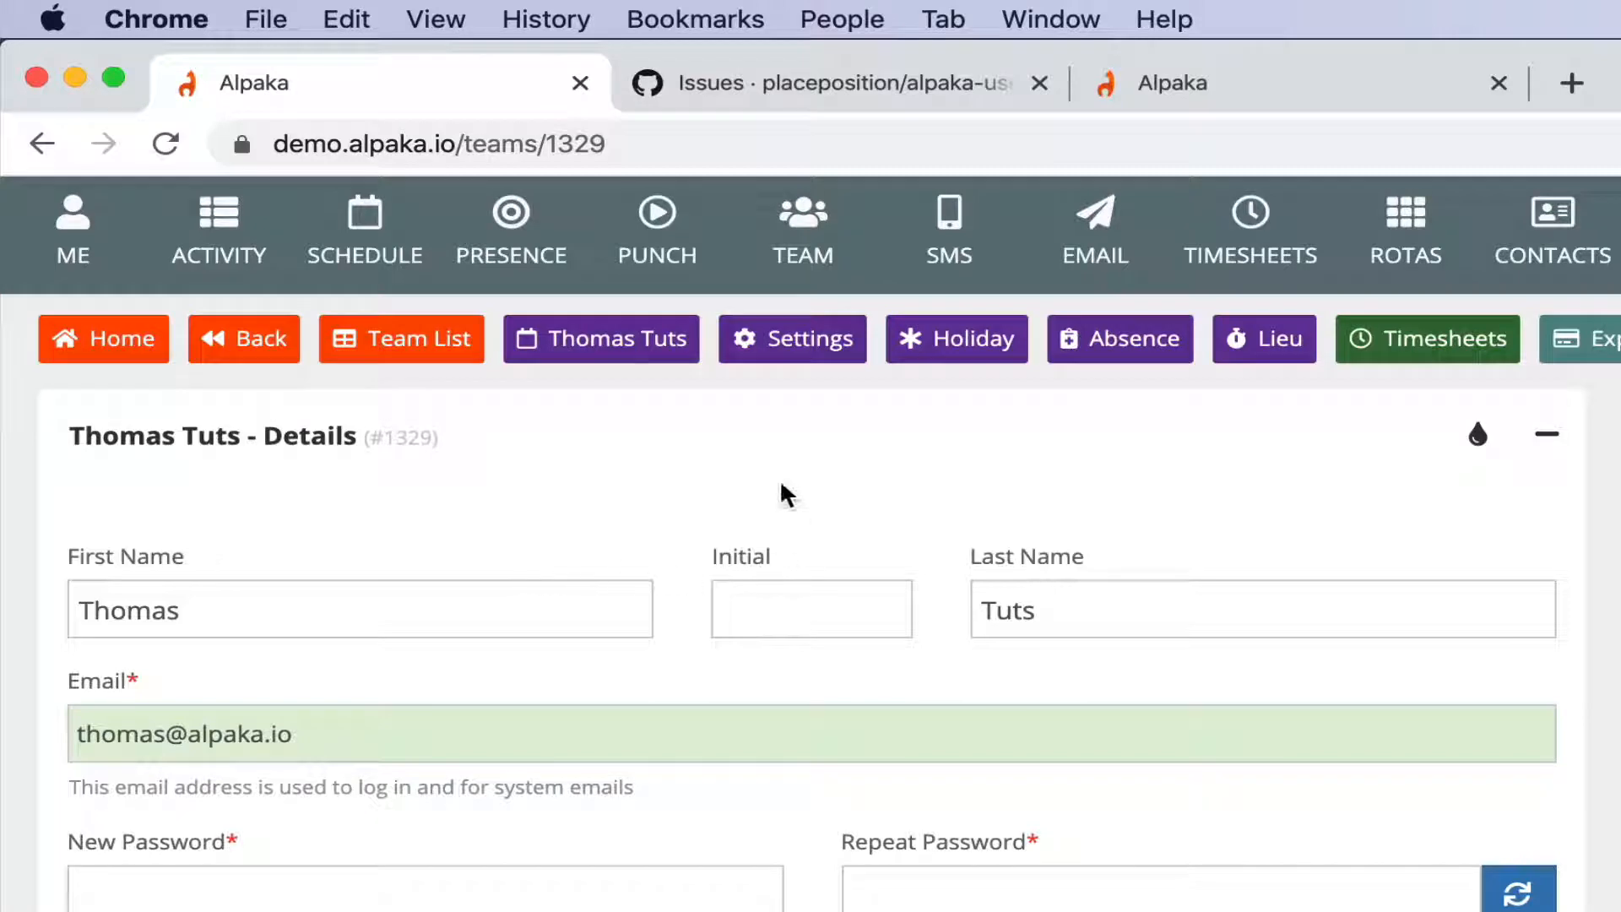
click(645, 145)
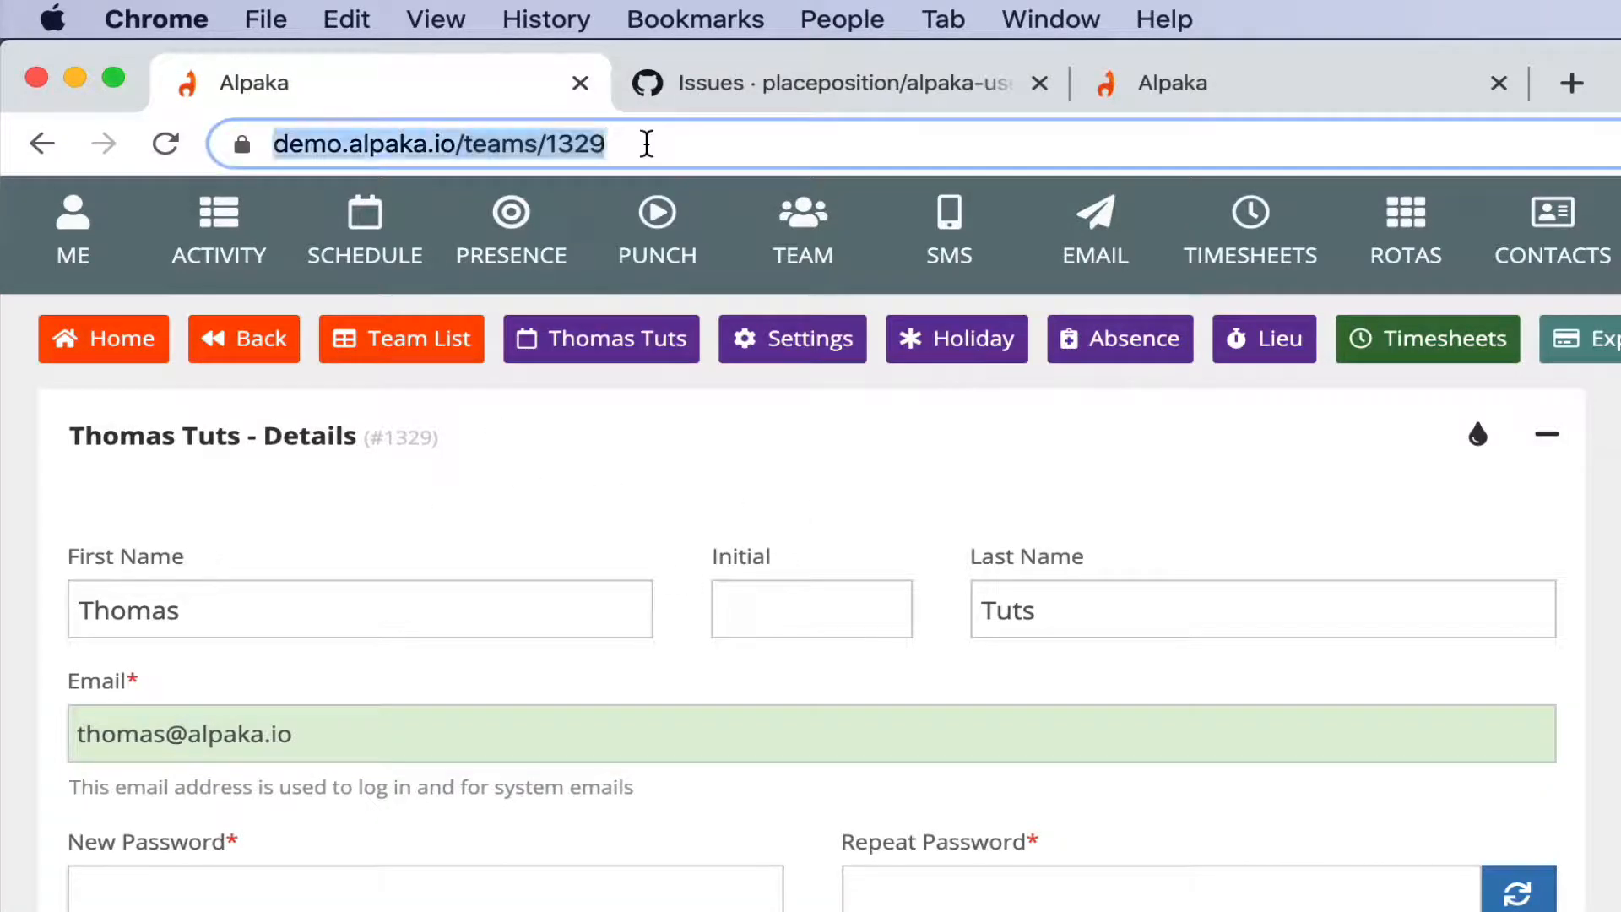
mouse_move(595, 344)
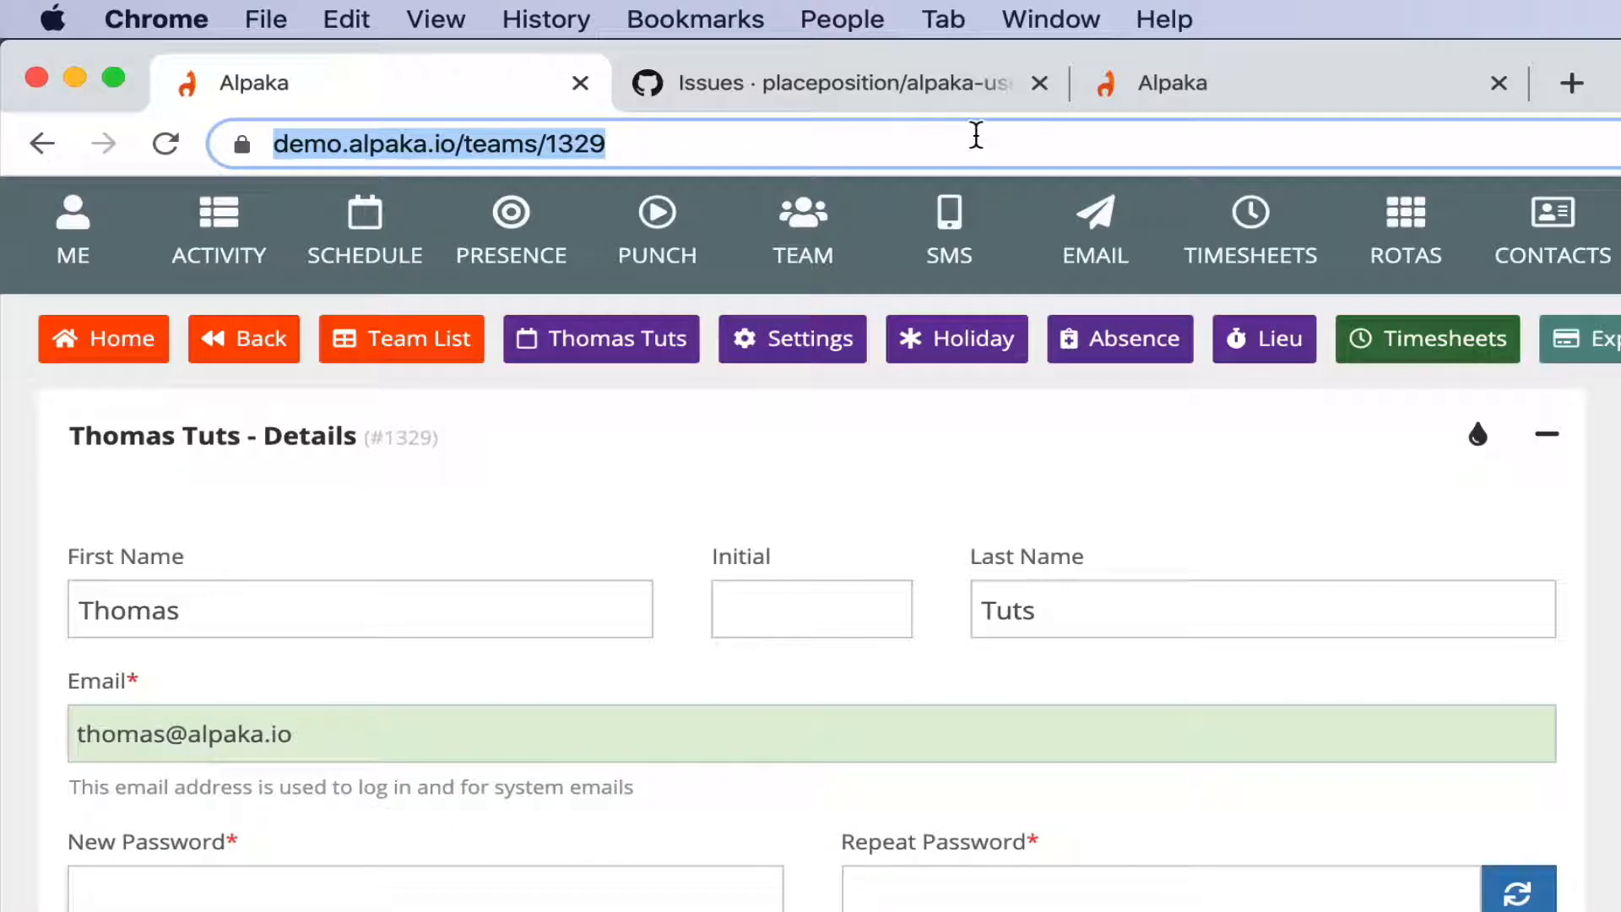
click(754, 137)
key(super+a)
key(super+c)
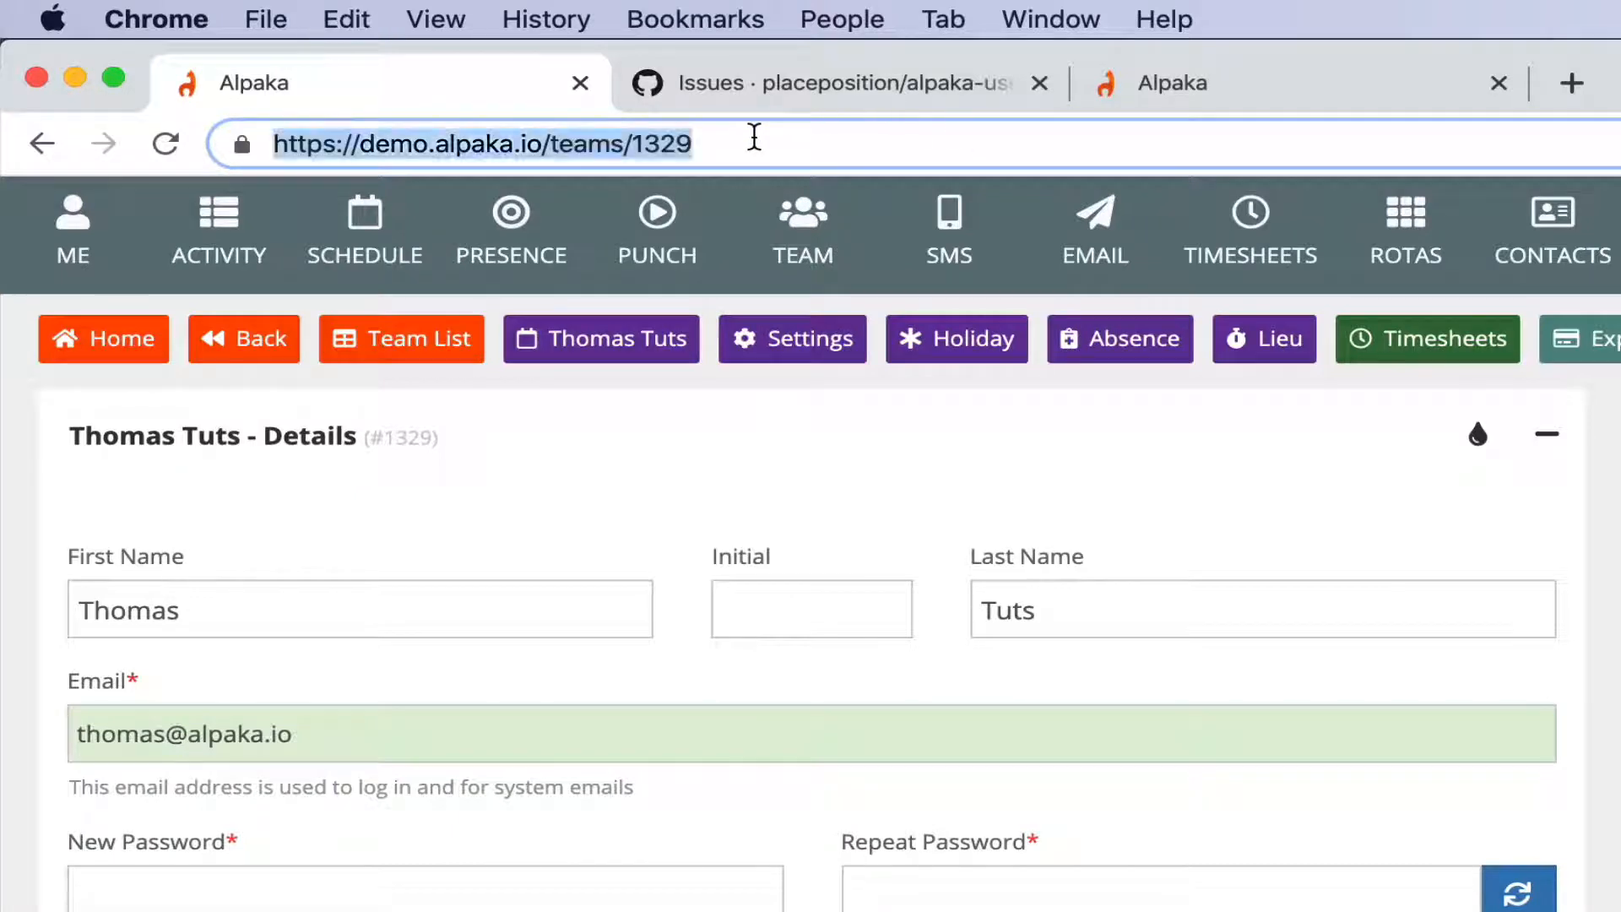
click(506, 467)
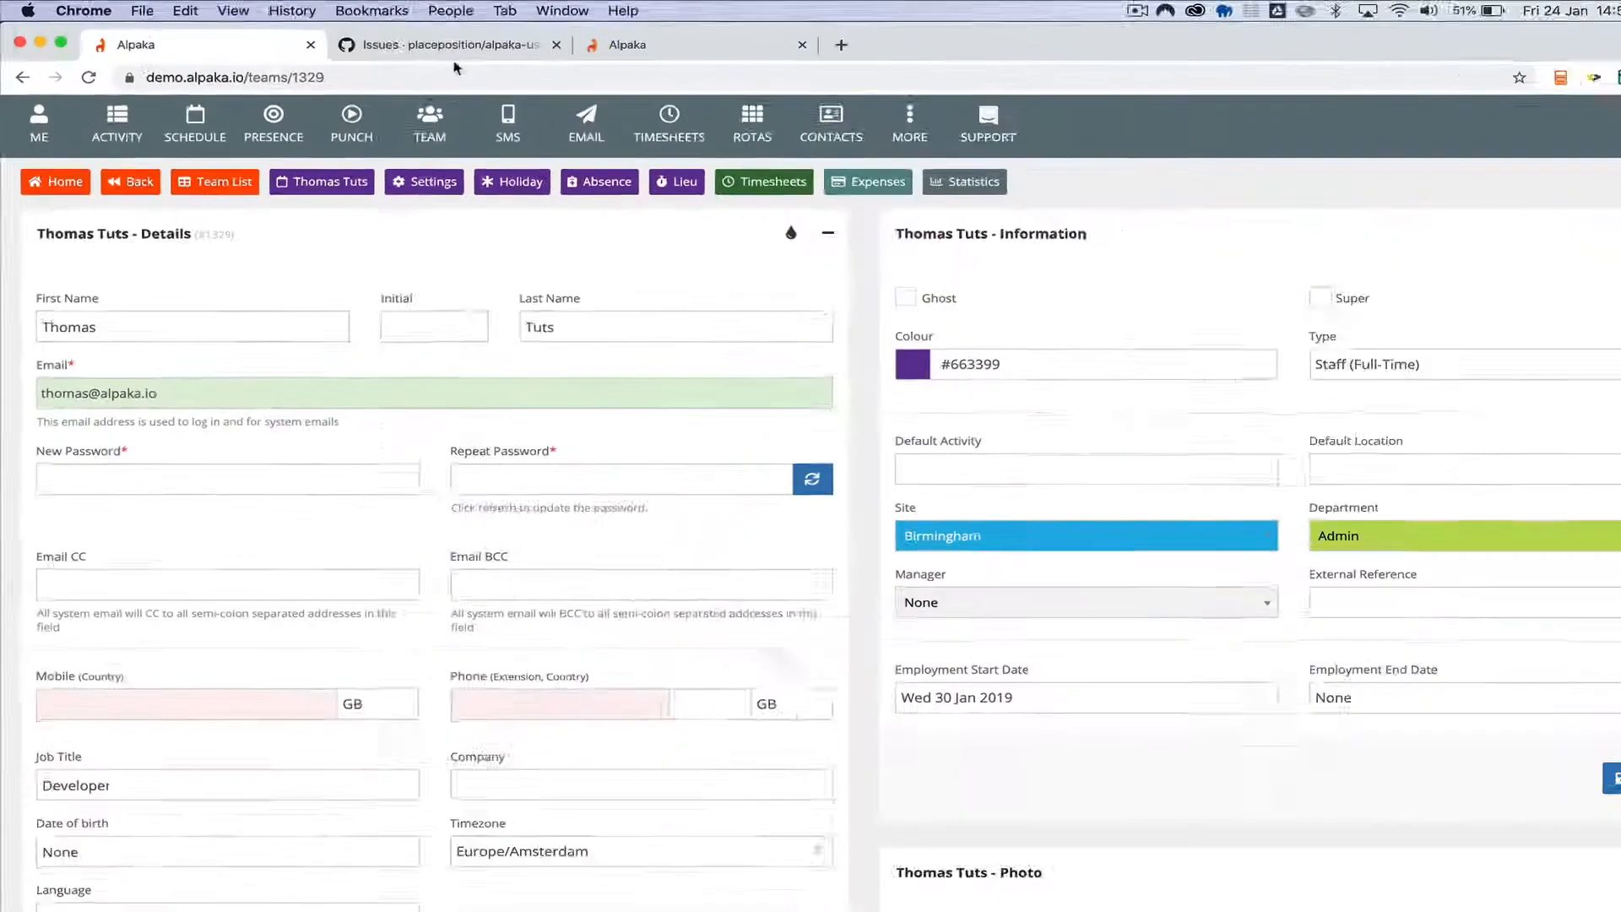
Start a new issue in the alpaka-user-group repository on GitHub with the title "Problem ion team page".
click(448, 45)
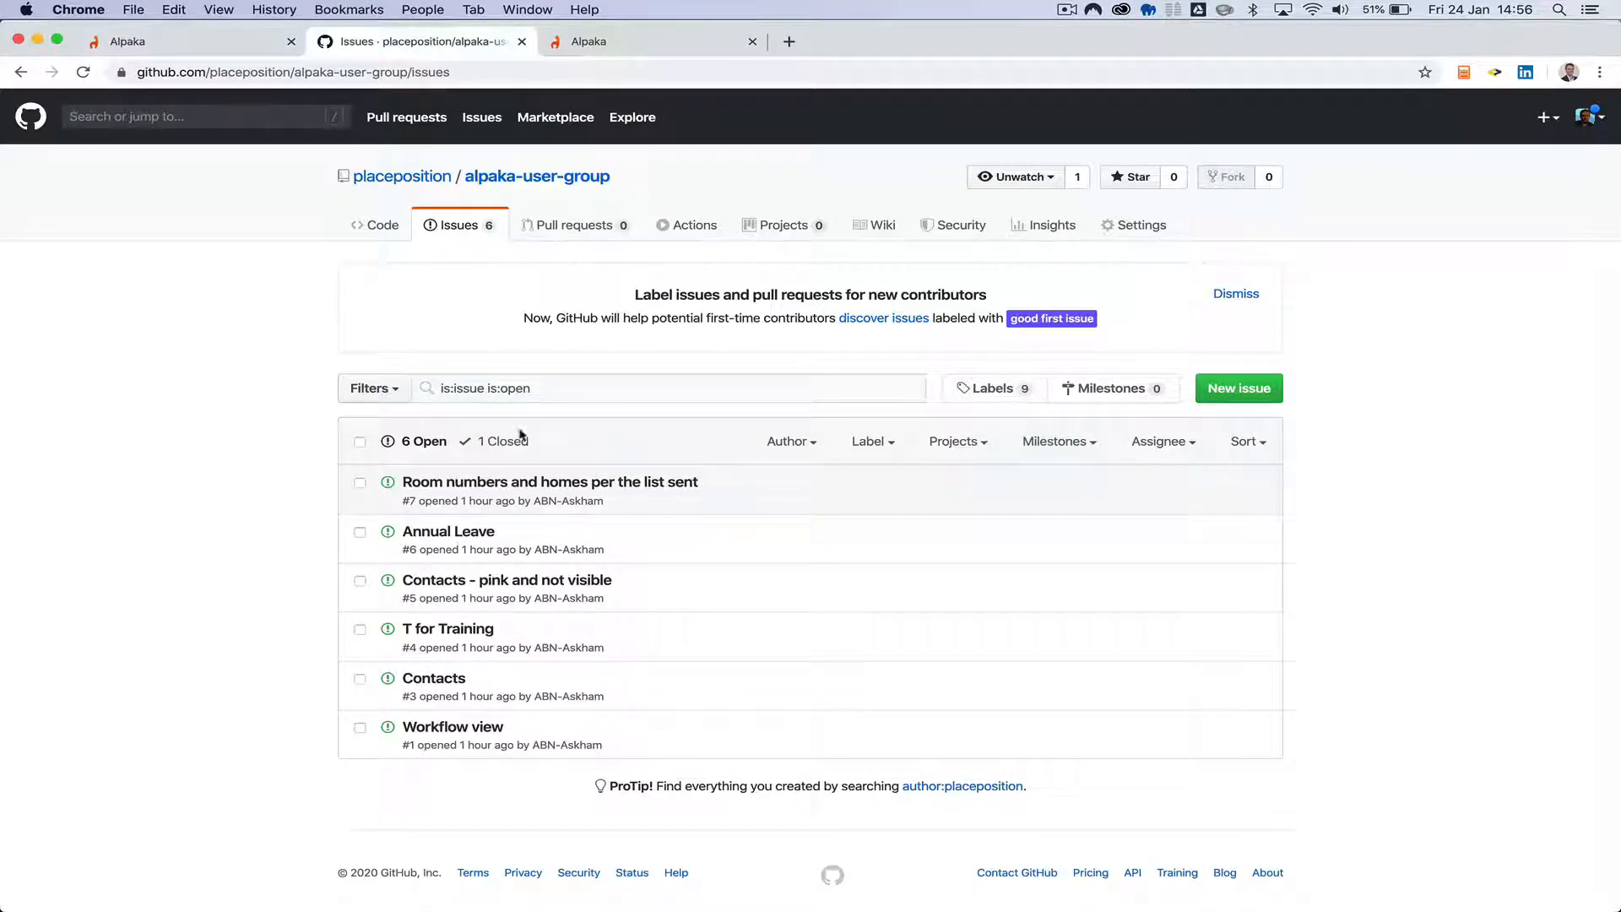
click(1249, 396)
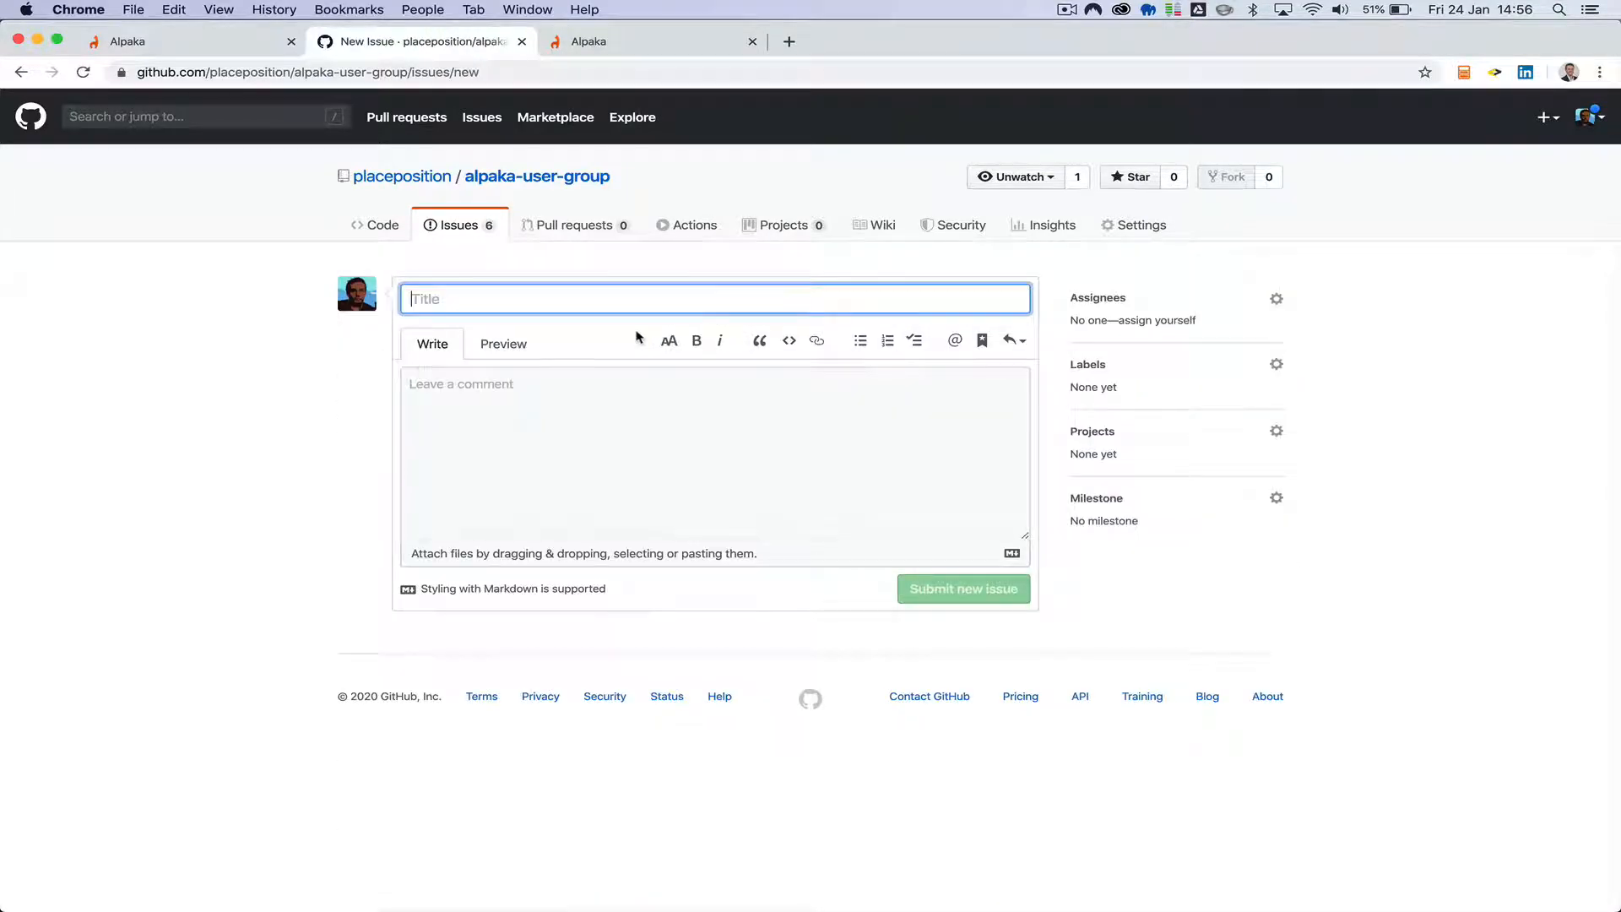
text(Problem ion t)
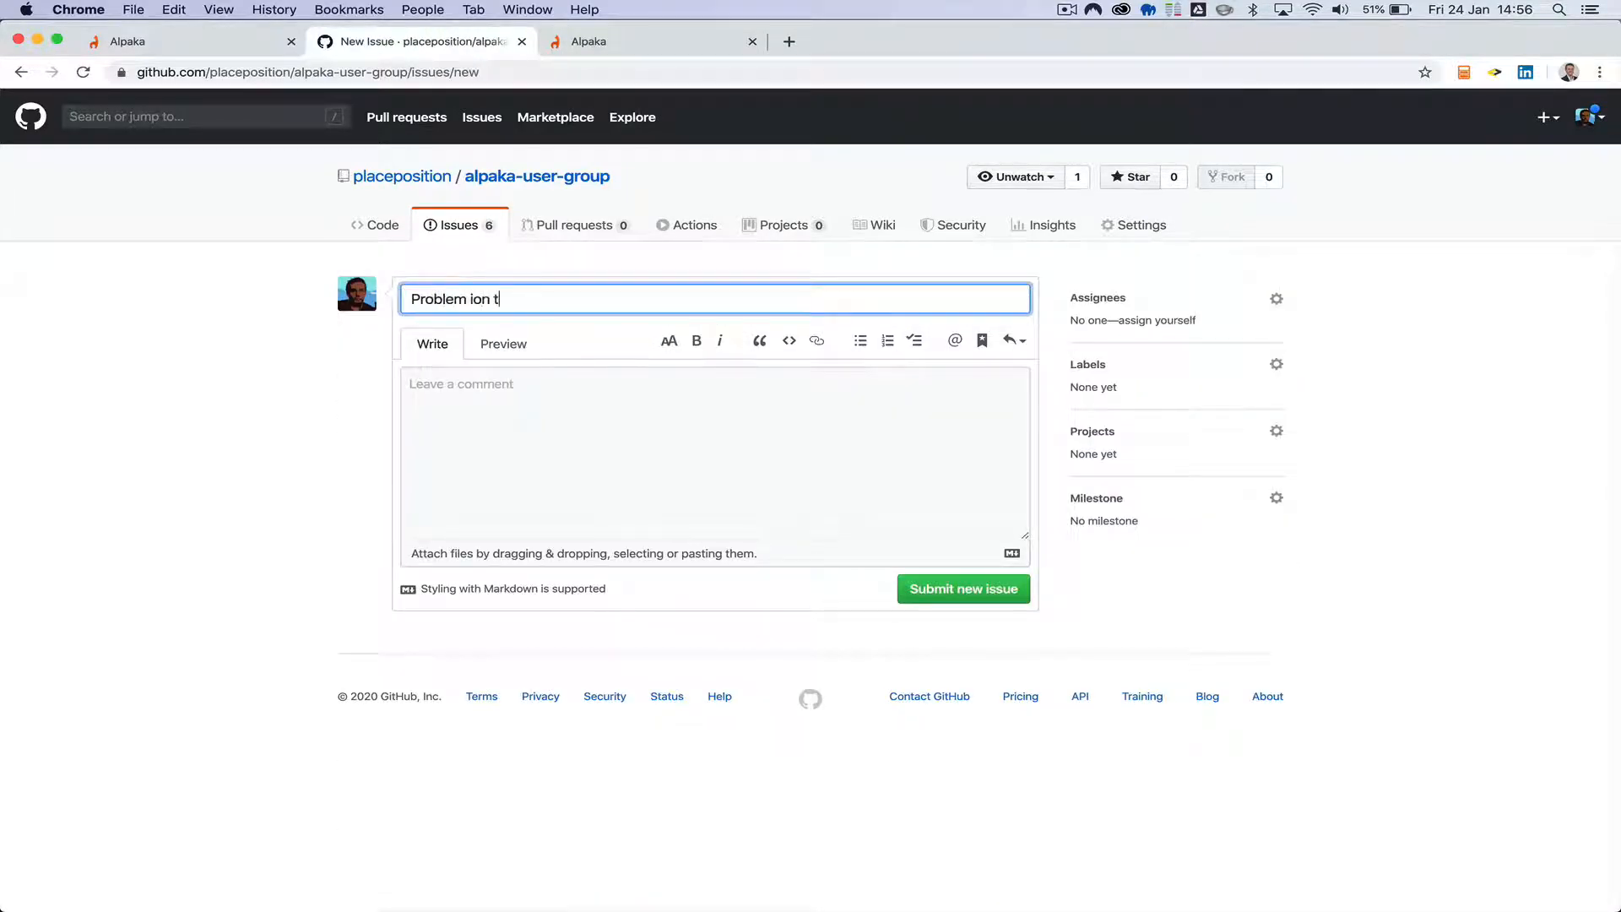
text(eam page)
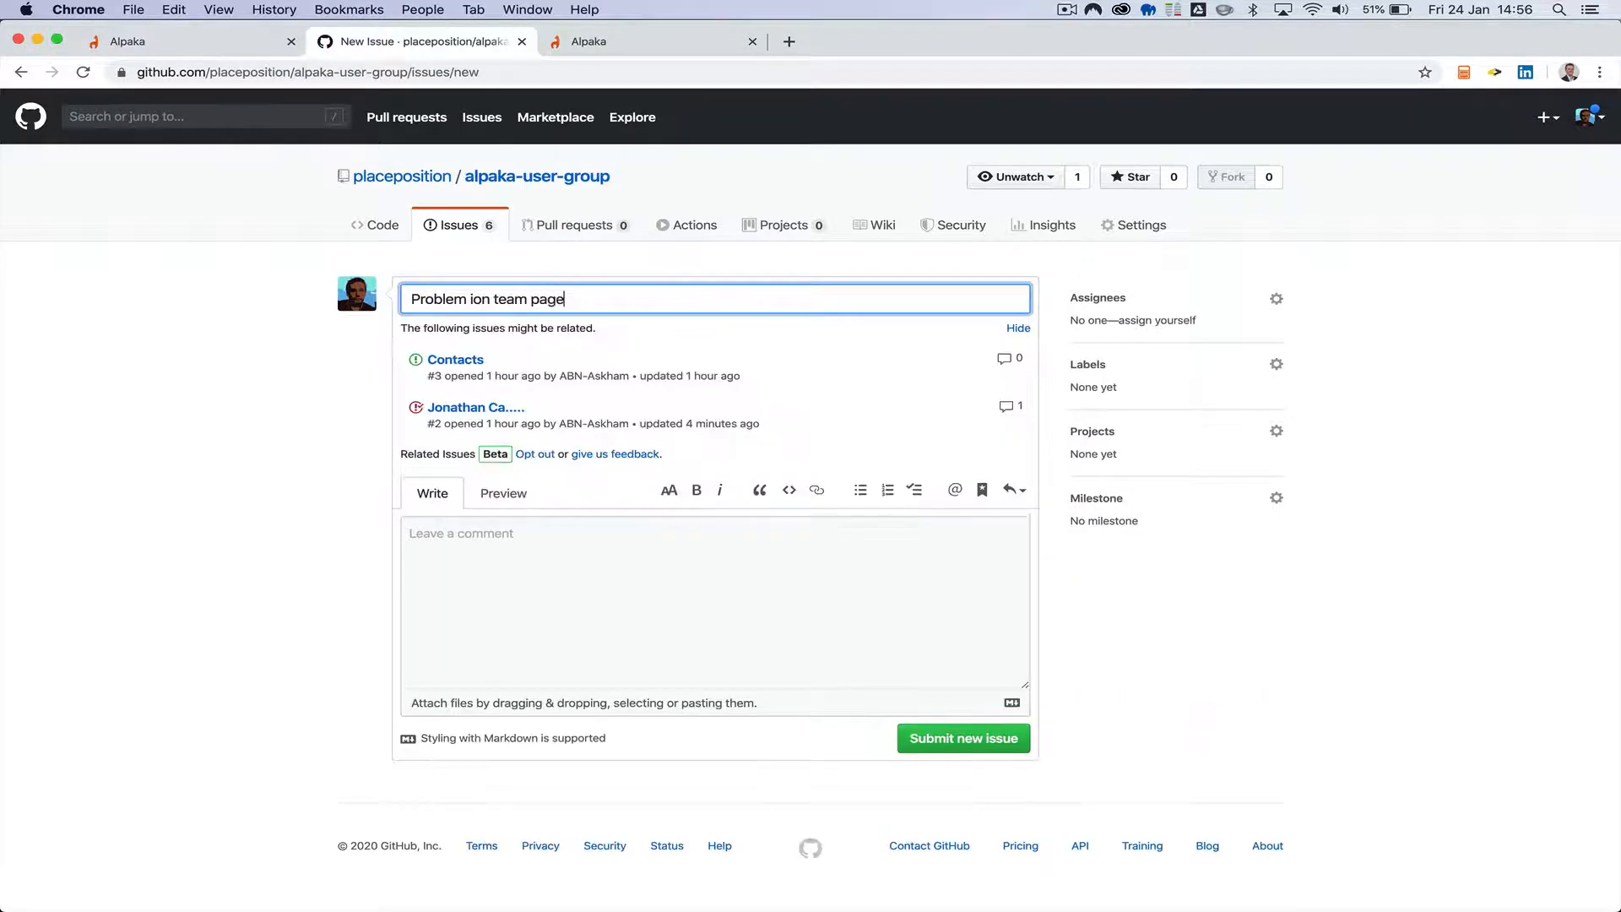
Paste the copied team page address into the issue description and add the team member's record number prefixed with # below it.
click(532, 572)
key(super+v)
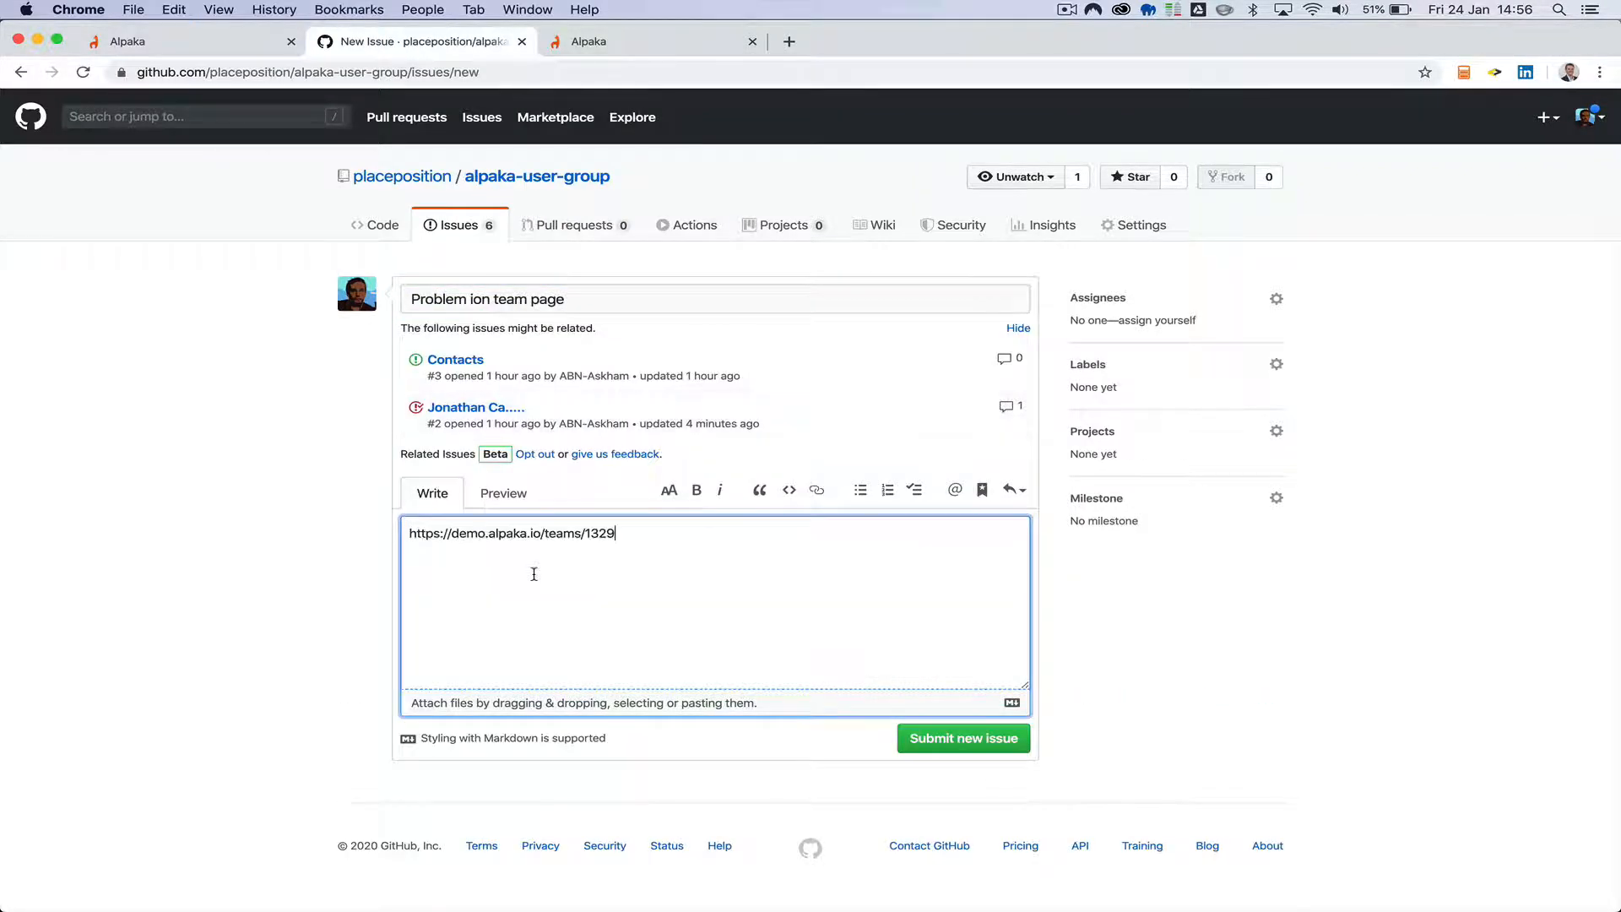
text(#1329)
double_click(598, 532)
Correct the issue title to "Problem on team page" and submit the new issue.
click(479, 301)
key(BackSpace)
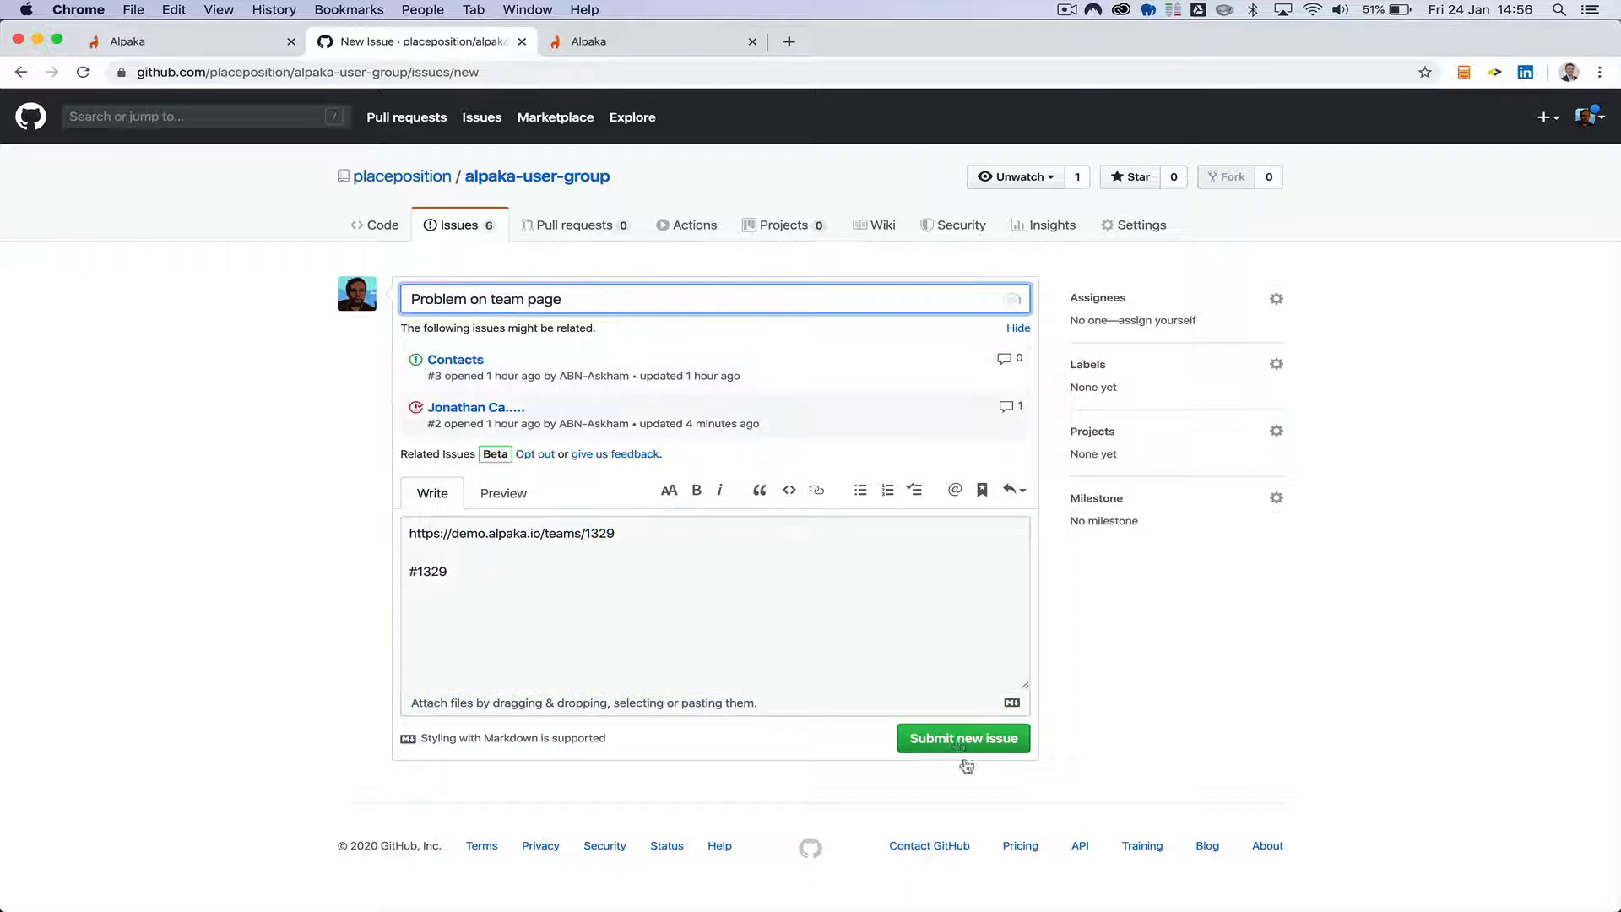
click(958, 740)
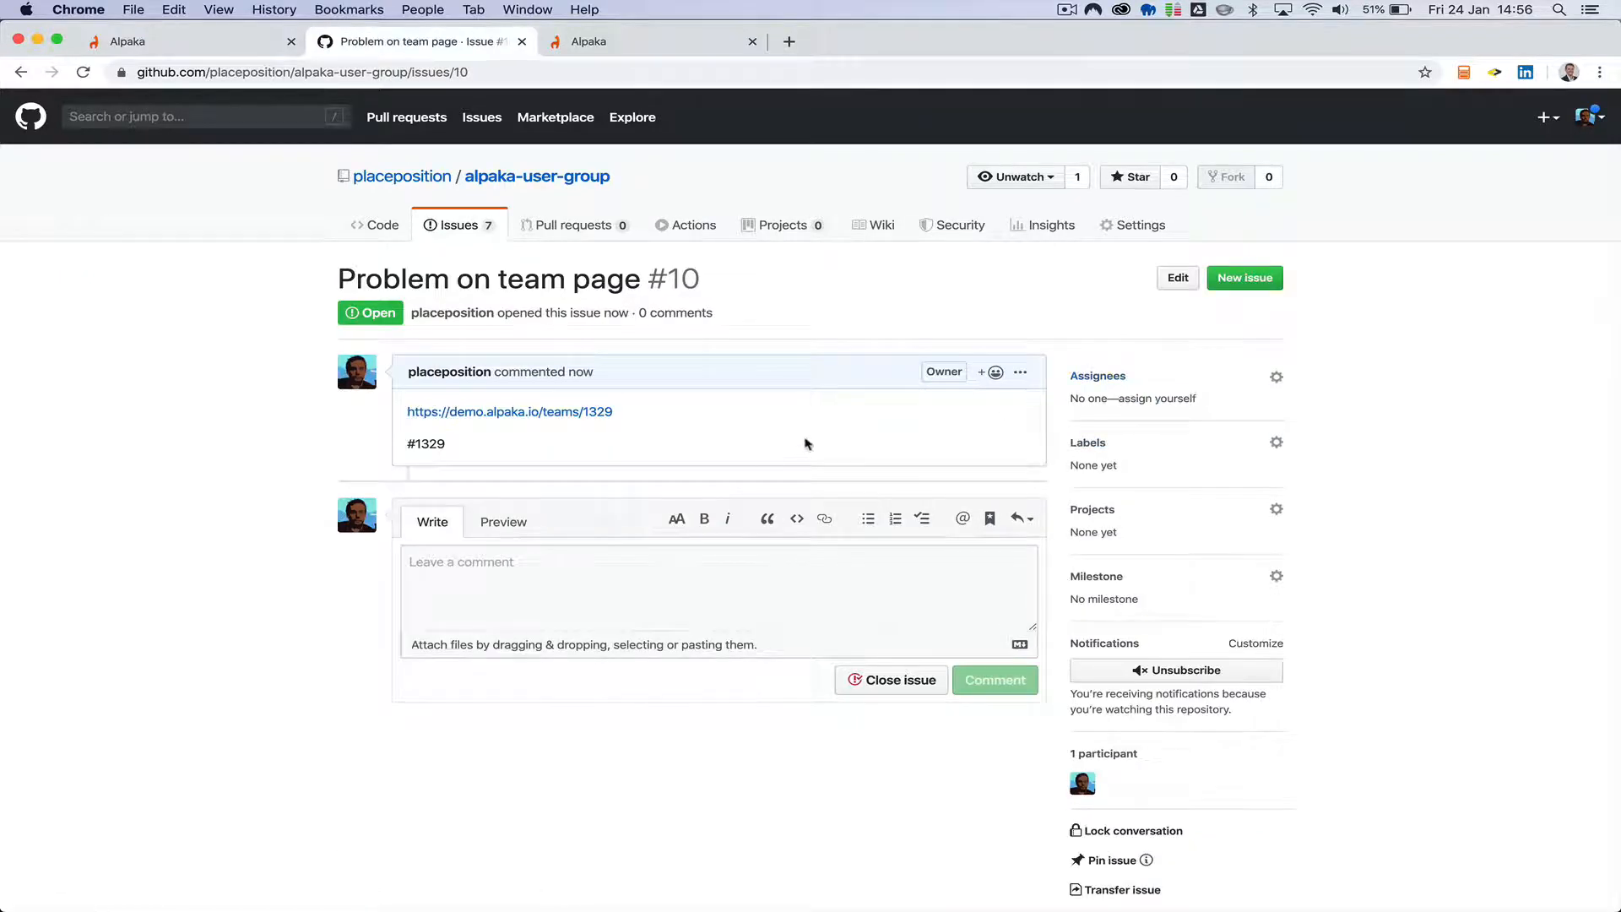
Assign the new issue to the placeposition account.
click(685, 588)
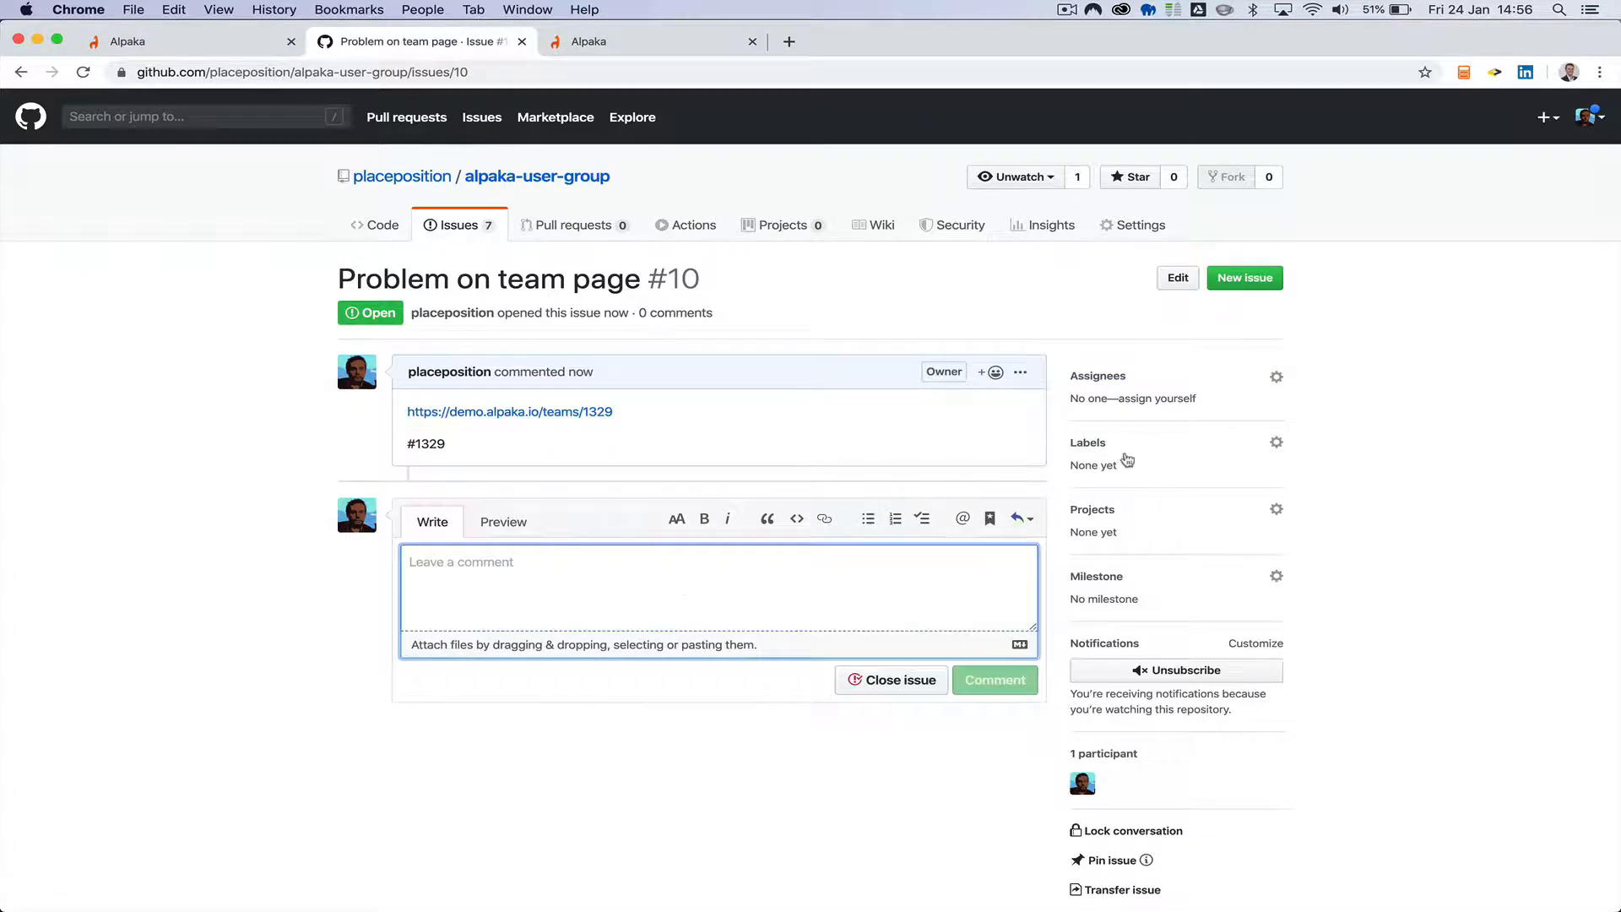
click(1126, 377)
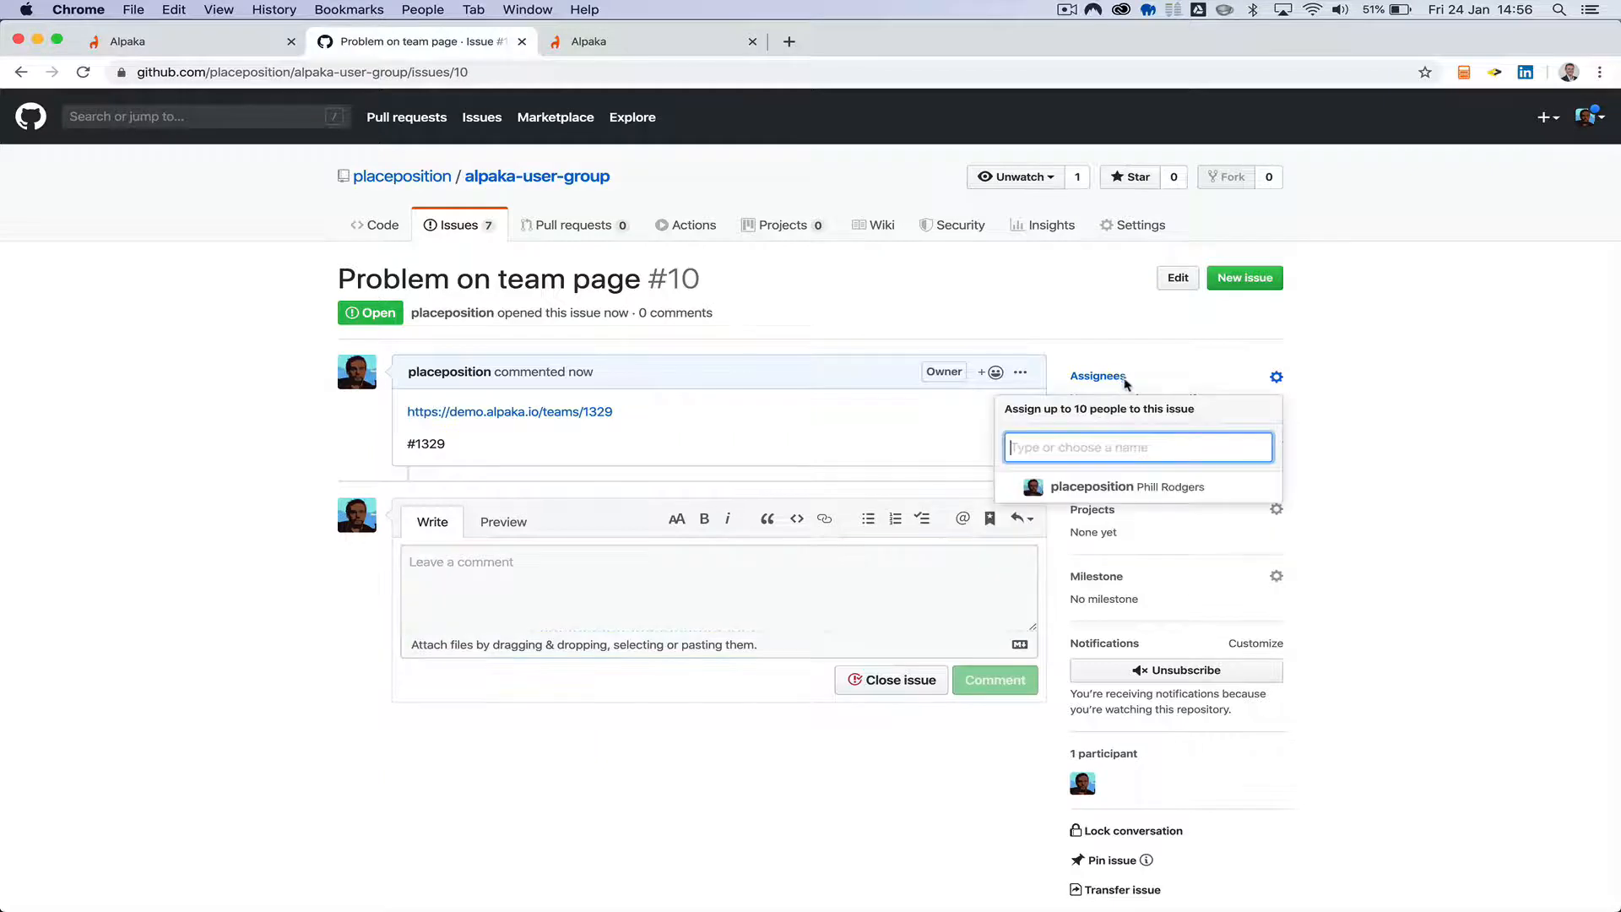
click(1085, 492)
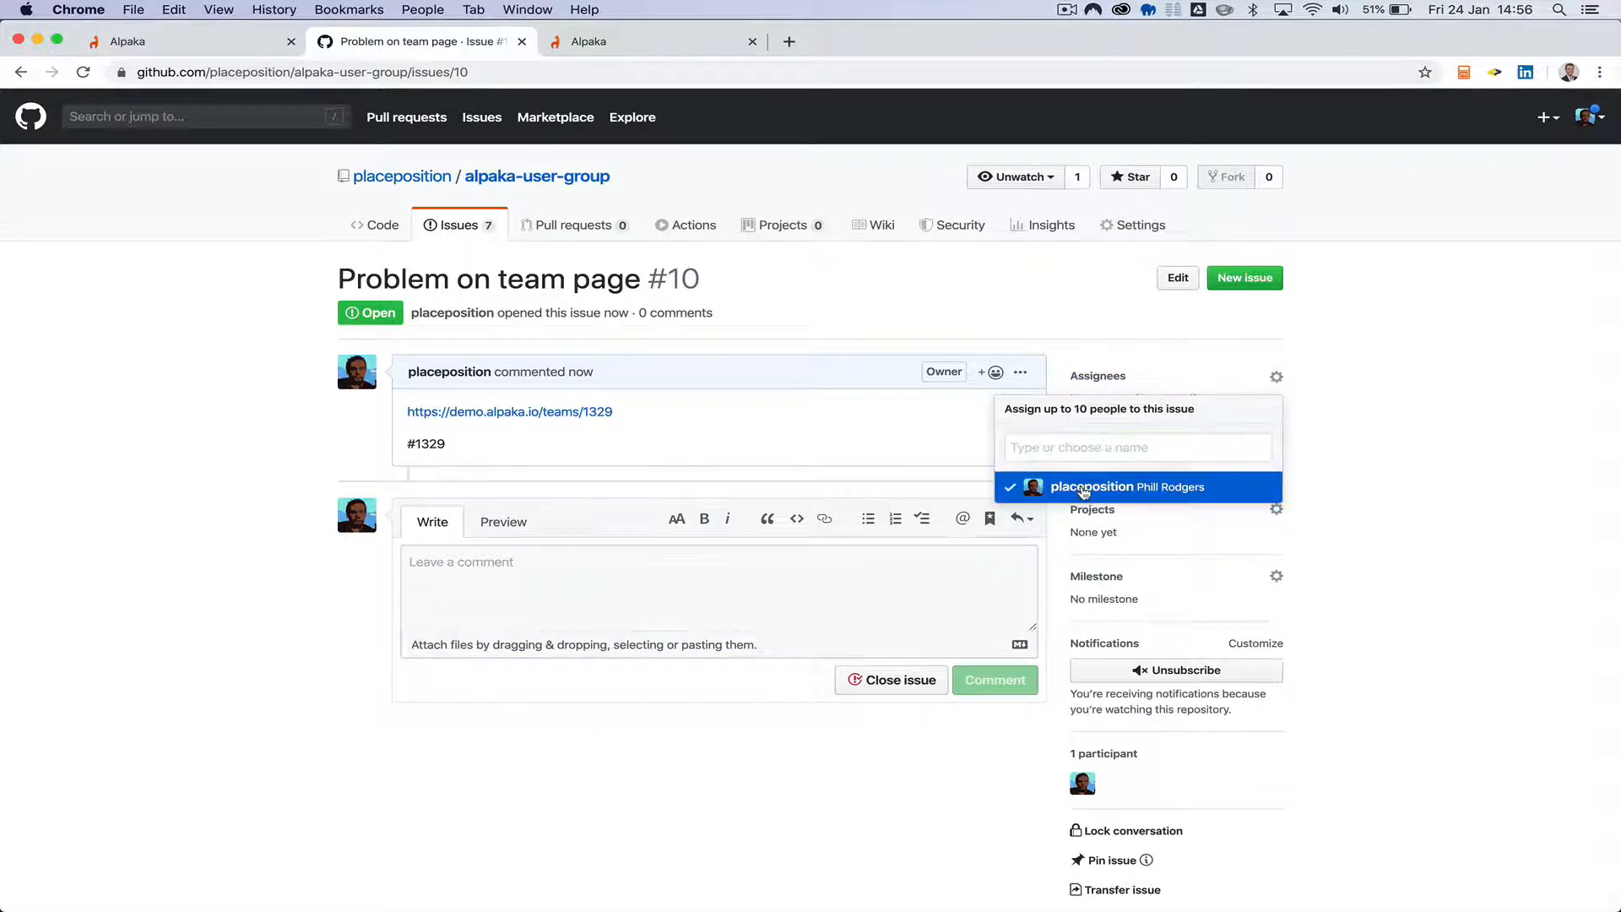
click(1385, 457)
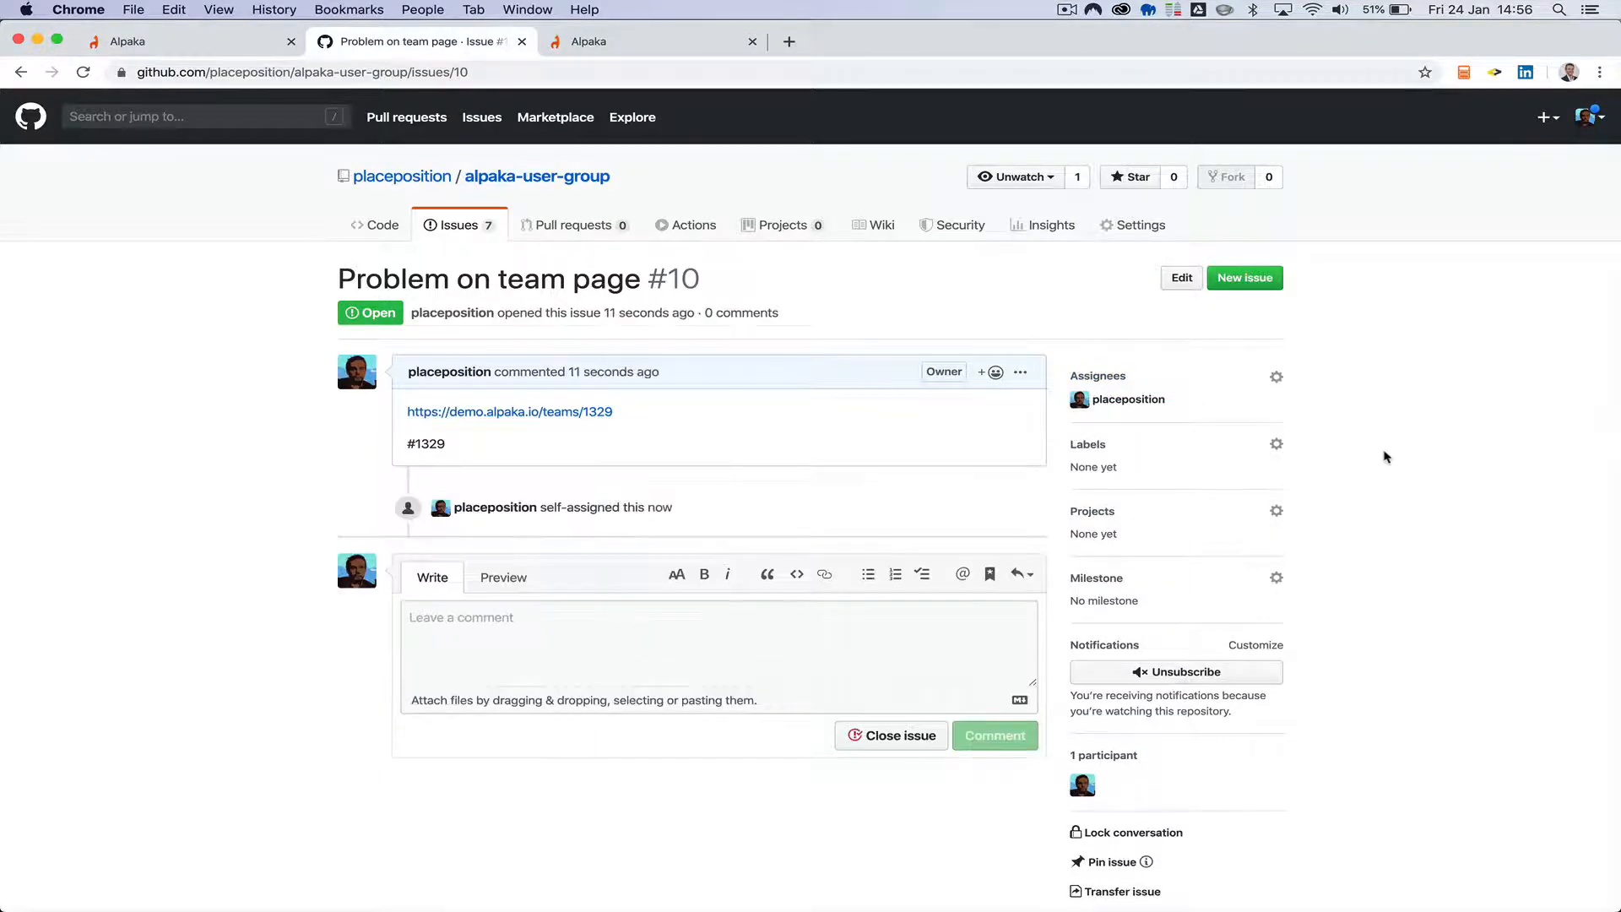
Apply the bug, question and enhancement labels to the issue.
click(1144, 447)
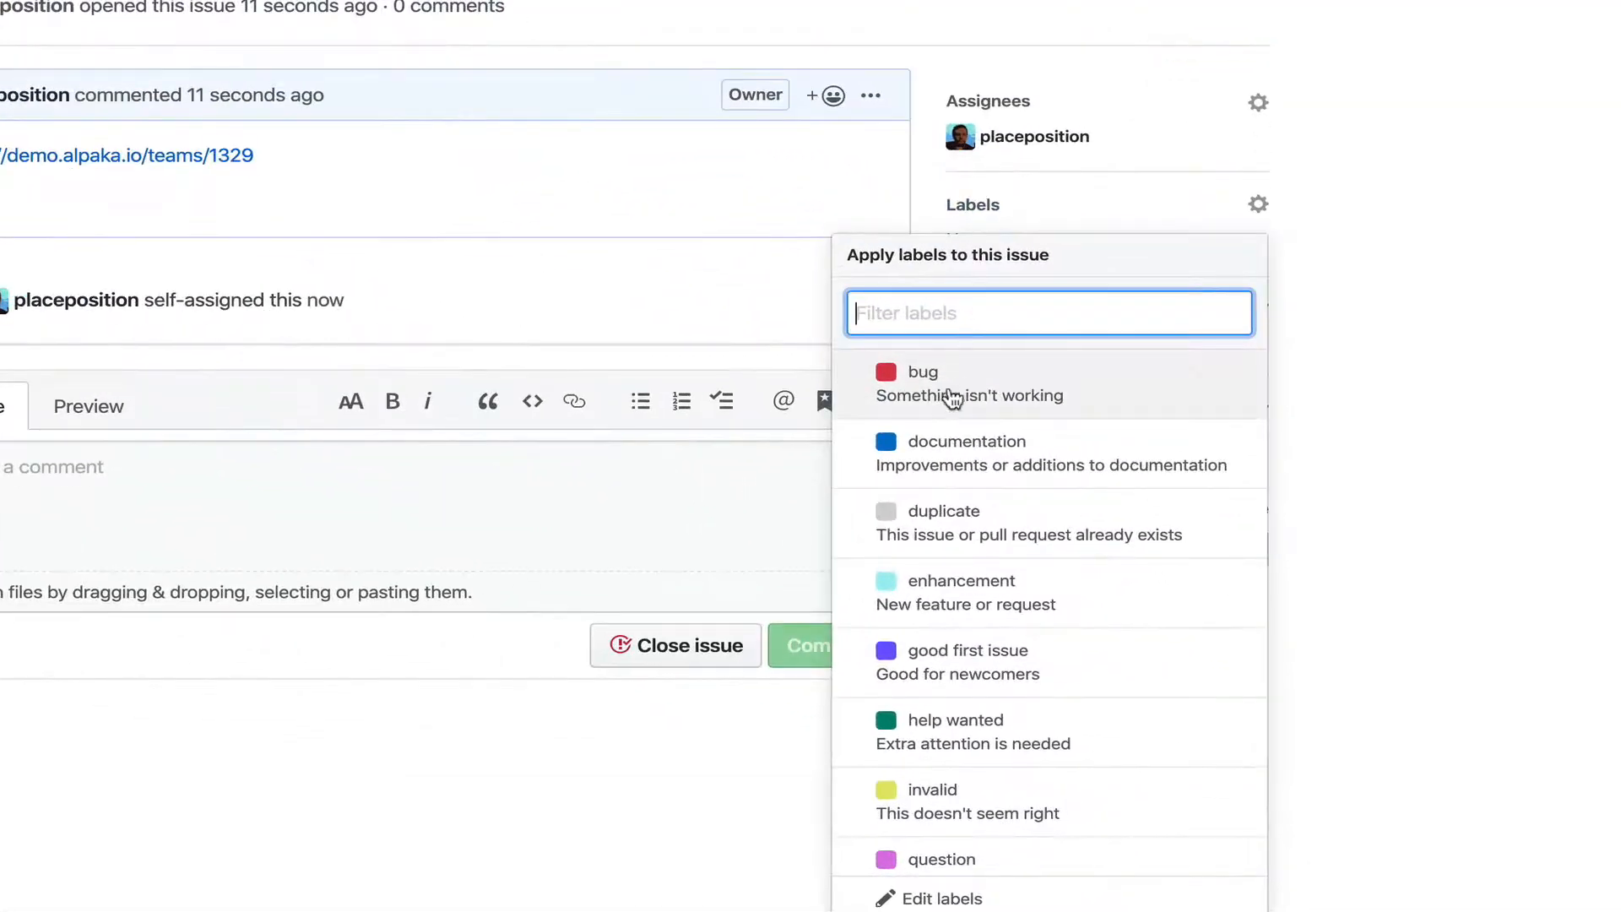
scroll(1060, 583, down, 2)
scroll(938, 616, up, 2)
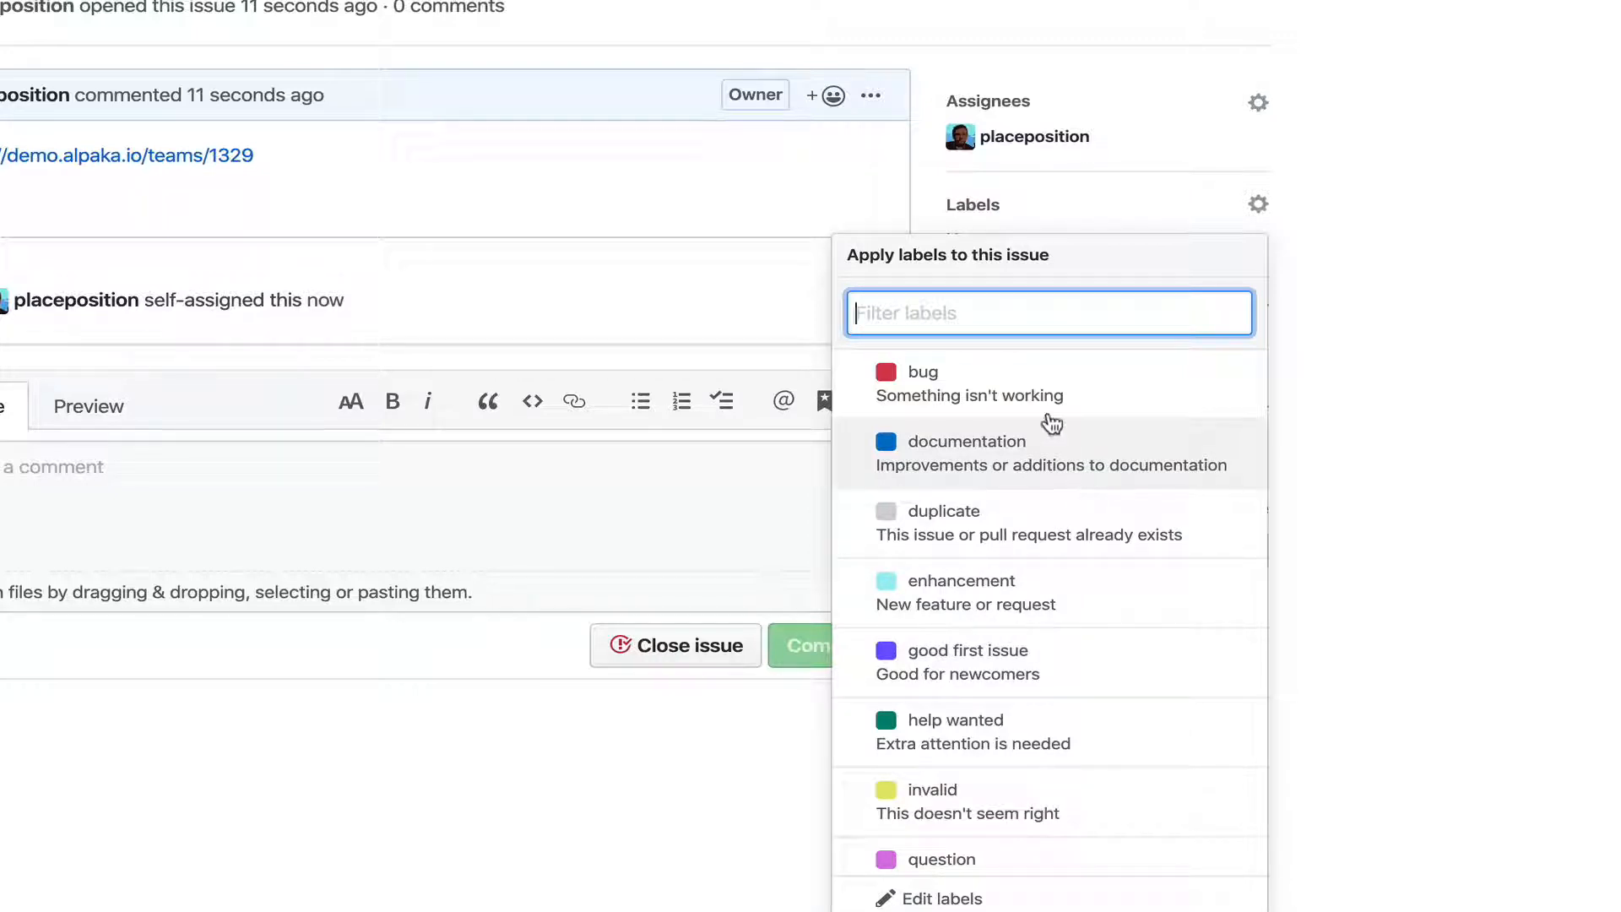
click(963, 388)
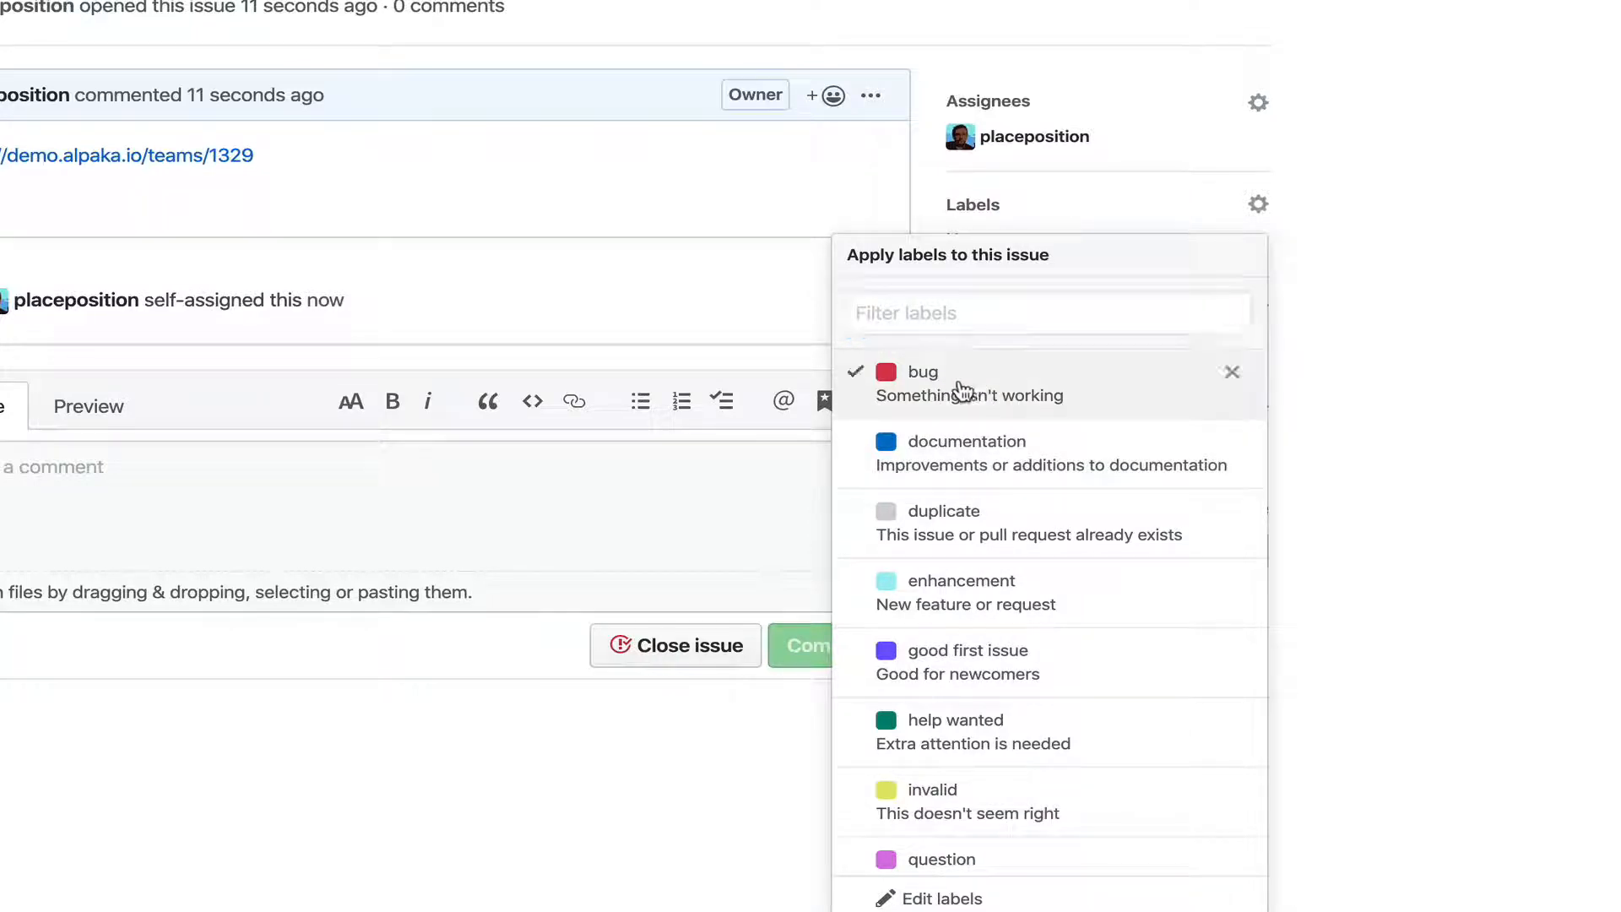
scroll(971, 591, down, 2)
click(944, 781)
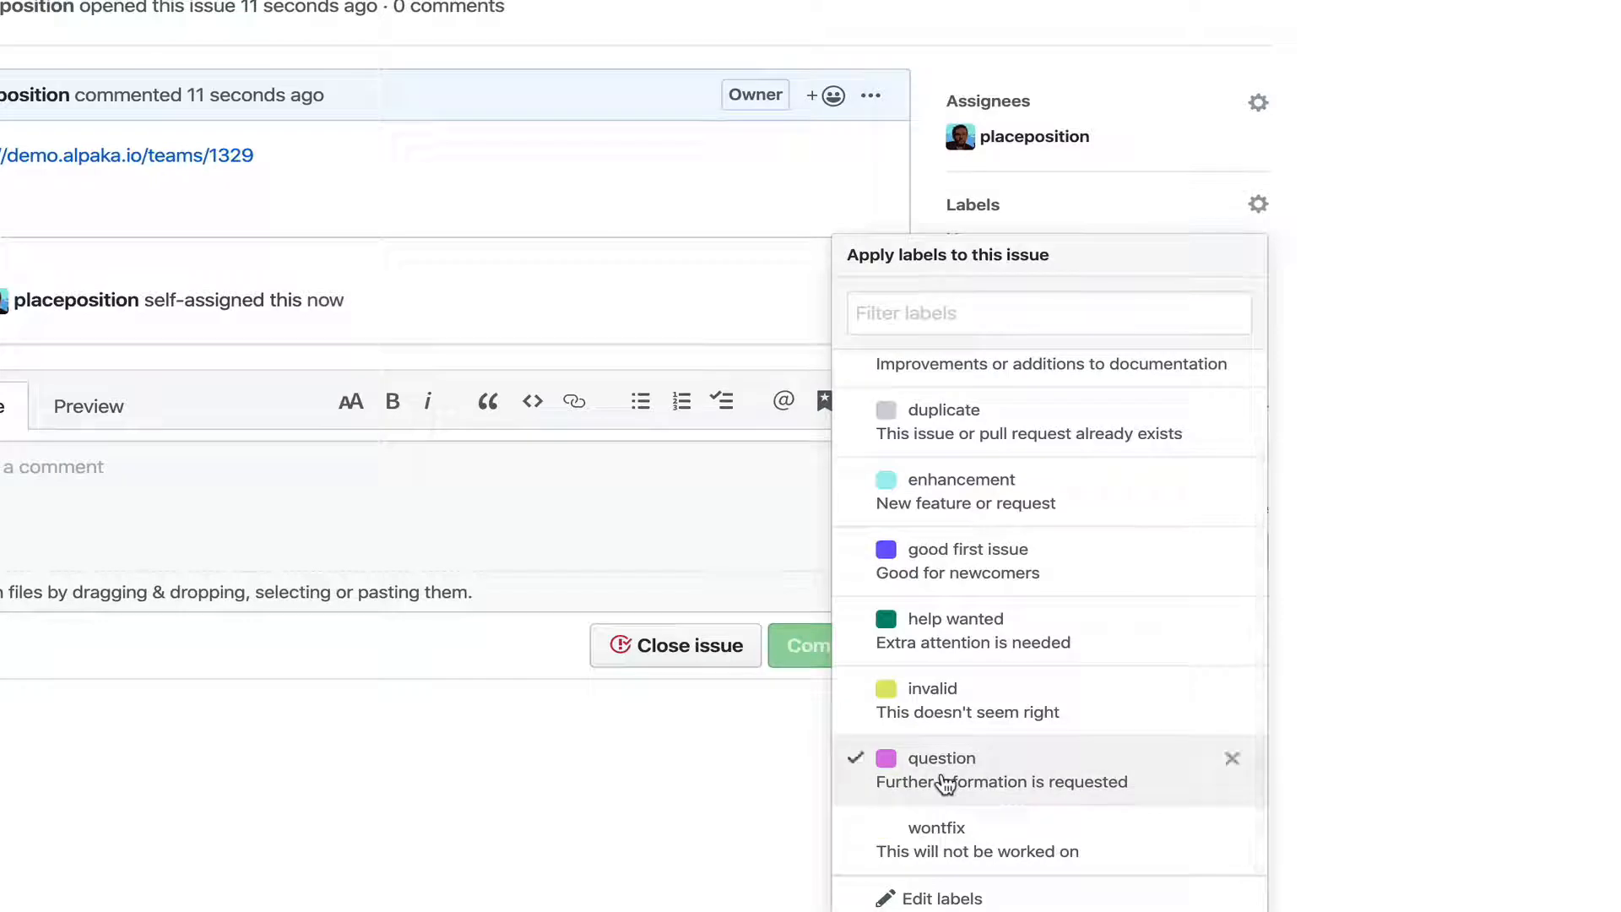
click(970, 501)
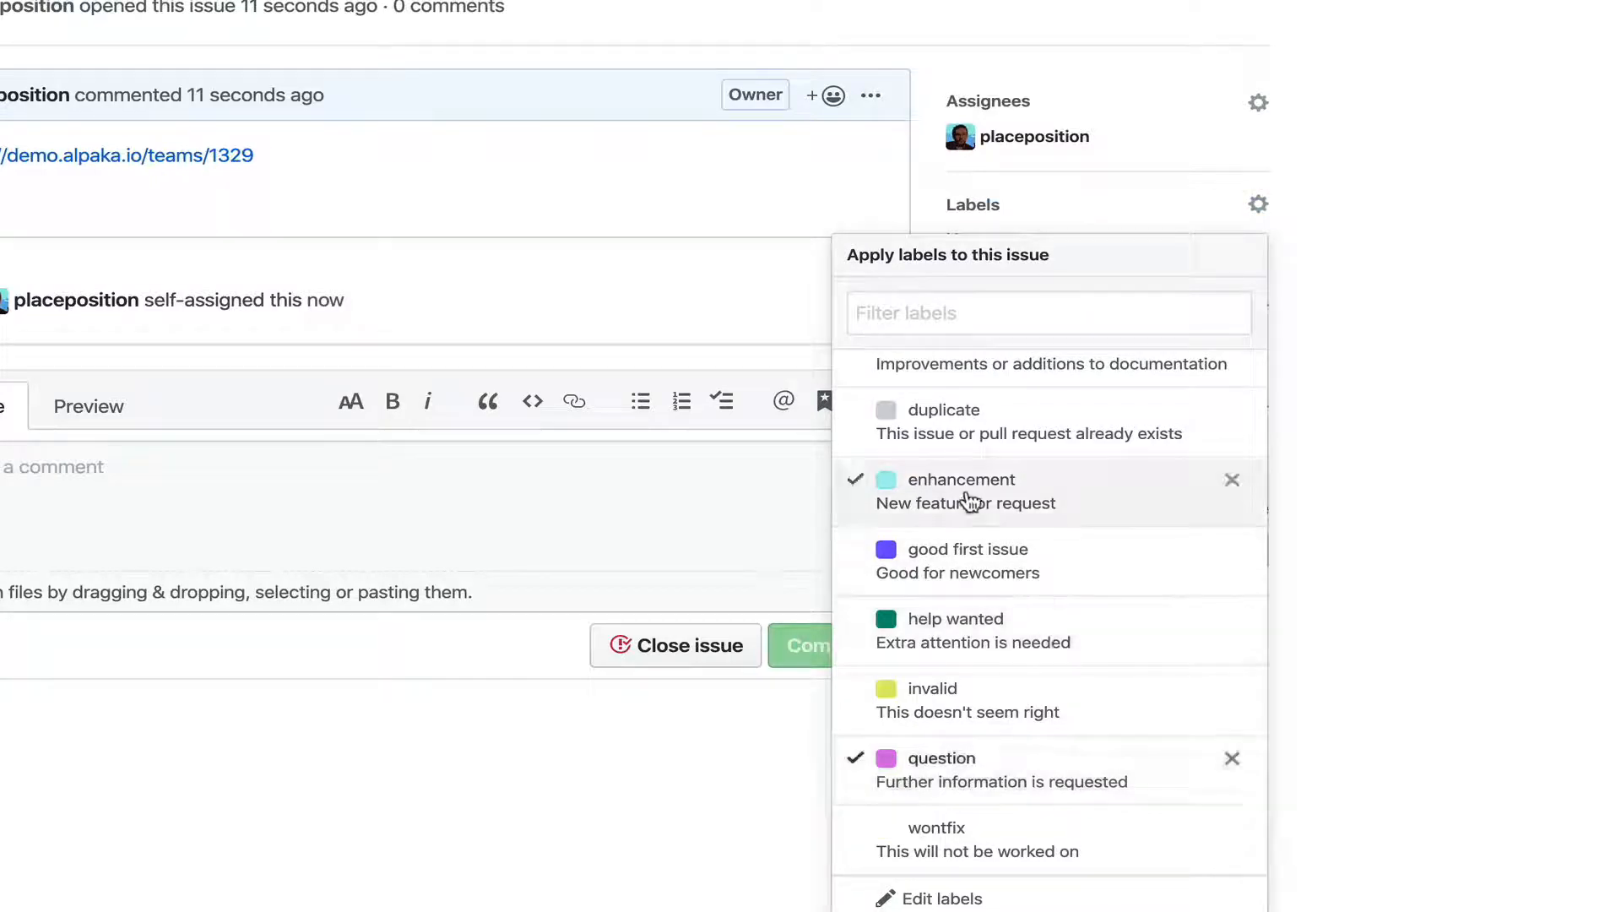
click(1349, 511)
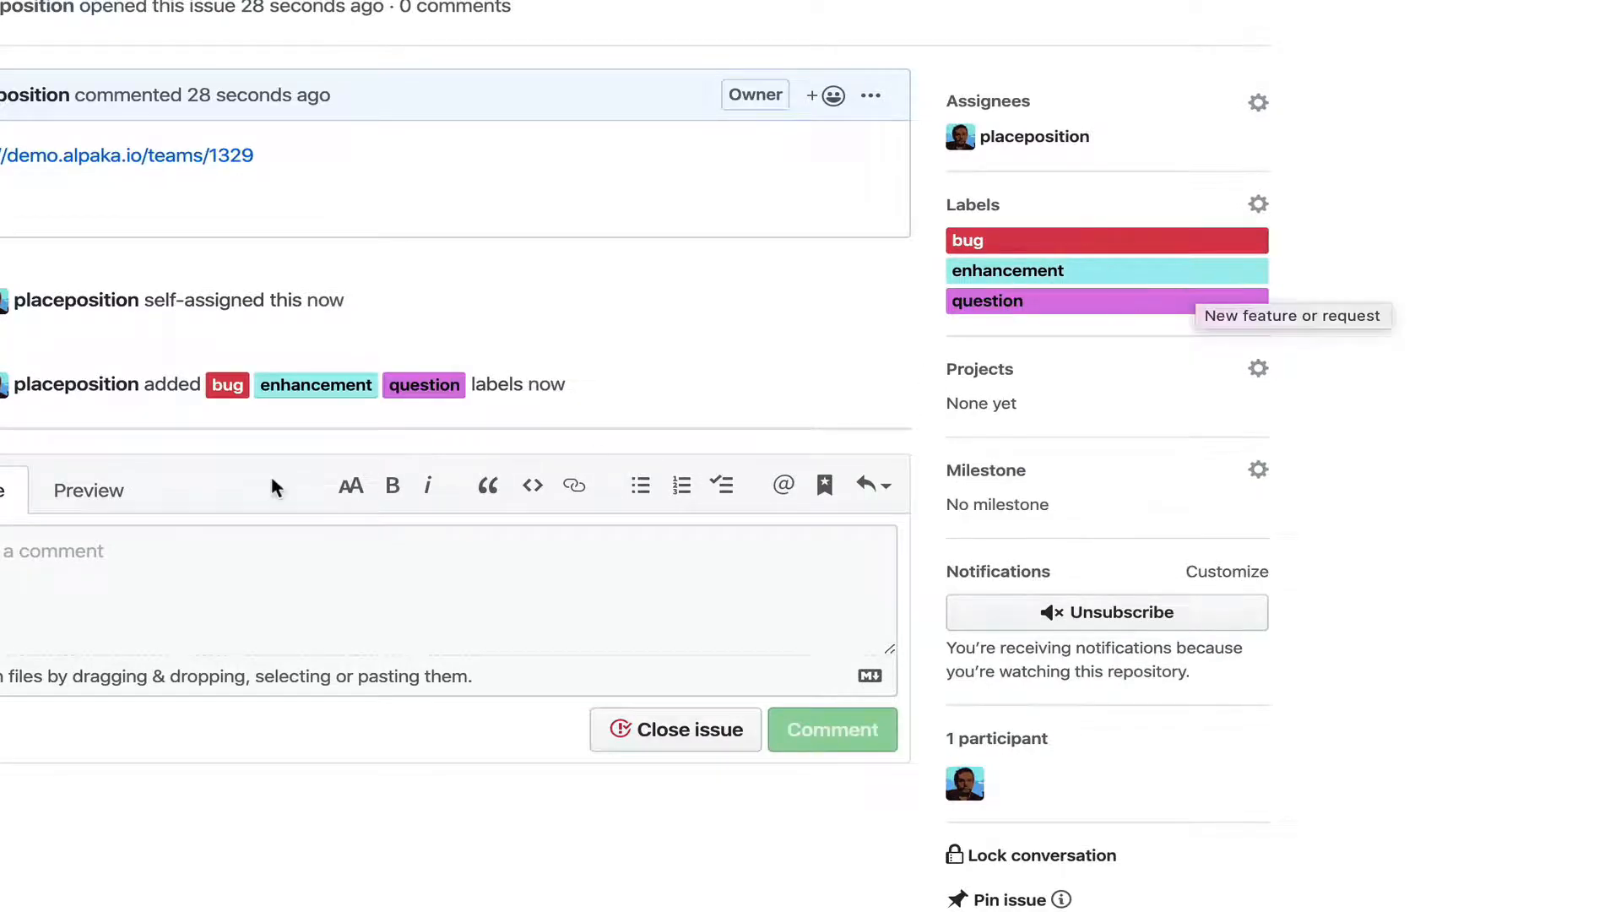
Check the repository's issue list and open the "Problem on team page" issue to review its activity.
click(466, 242)
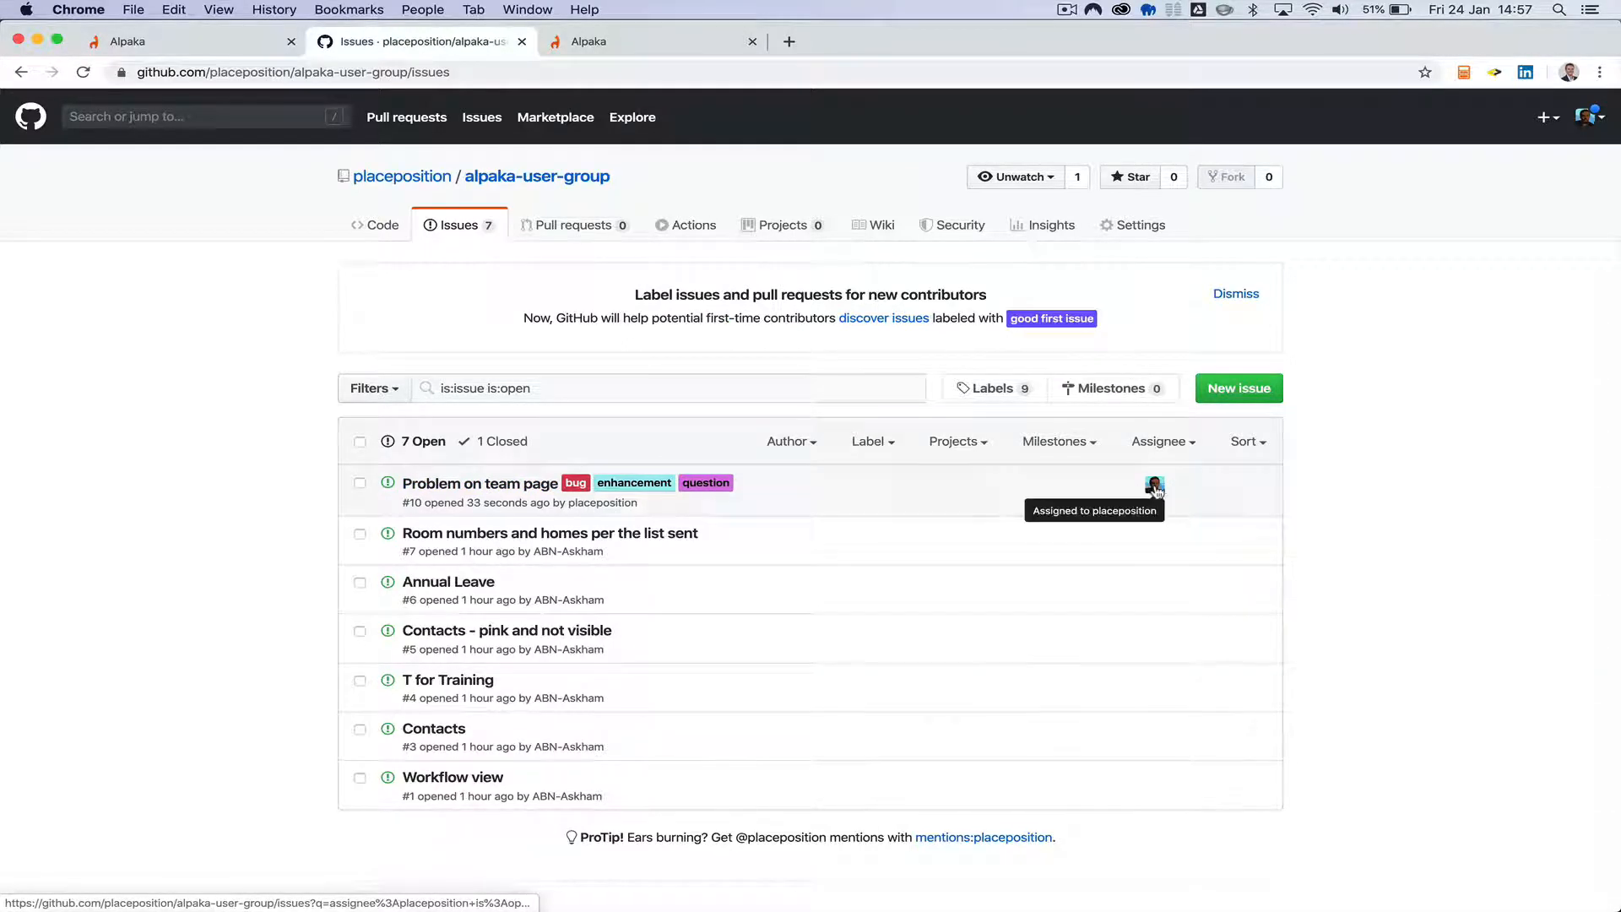
click(470, 483)
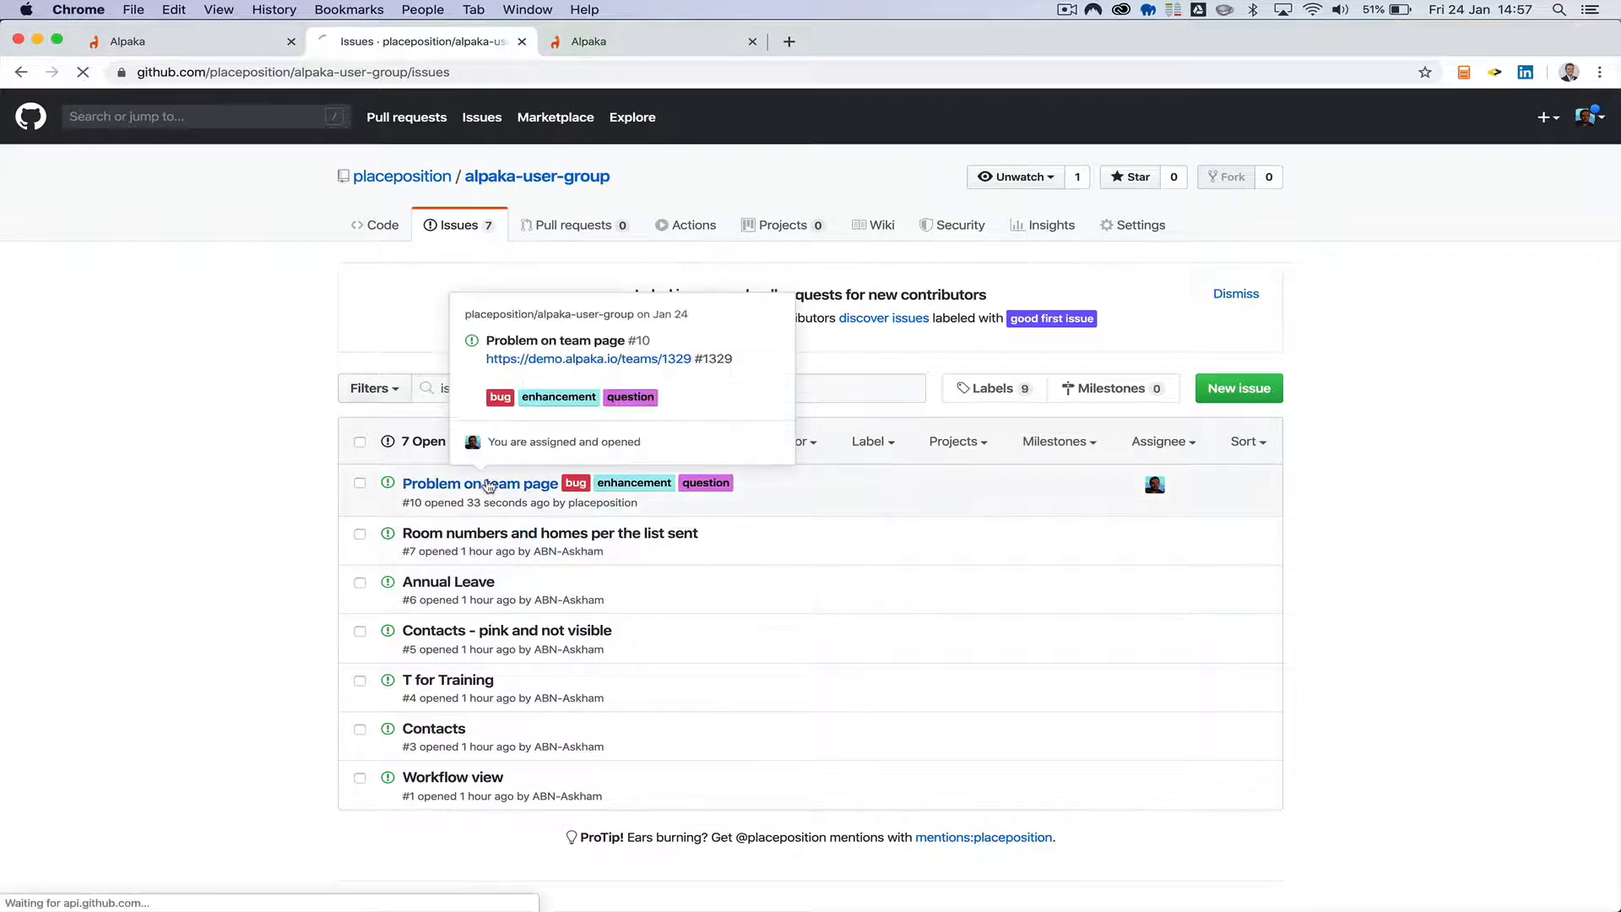
scroll(893, 461, down, 3)
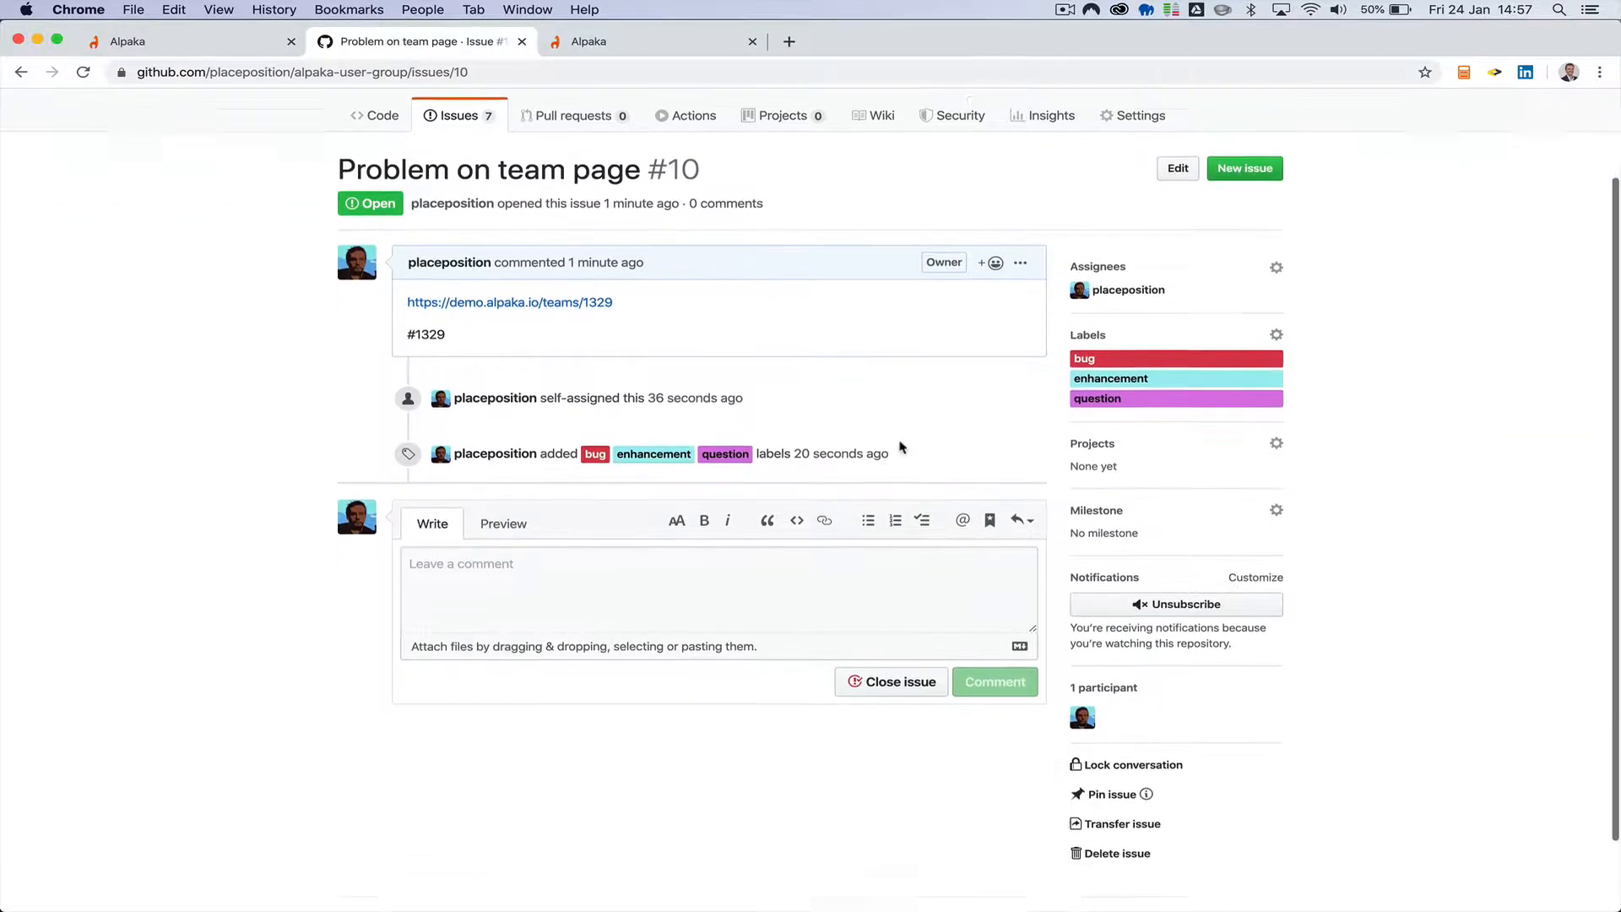
scroll(676, 764, down, 2)
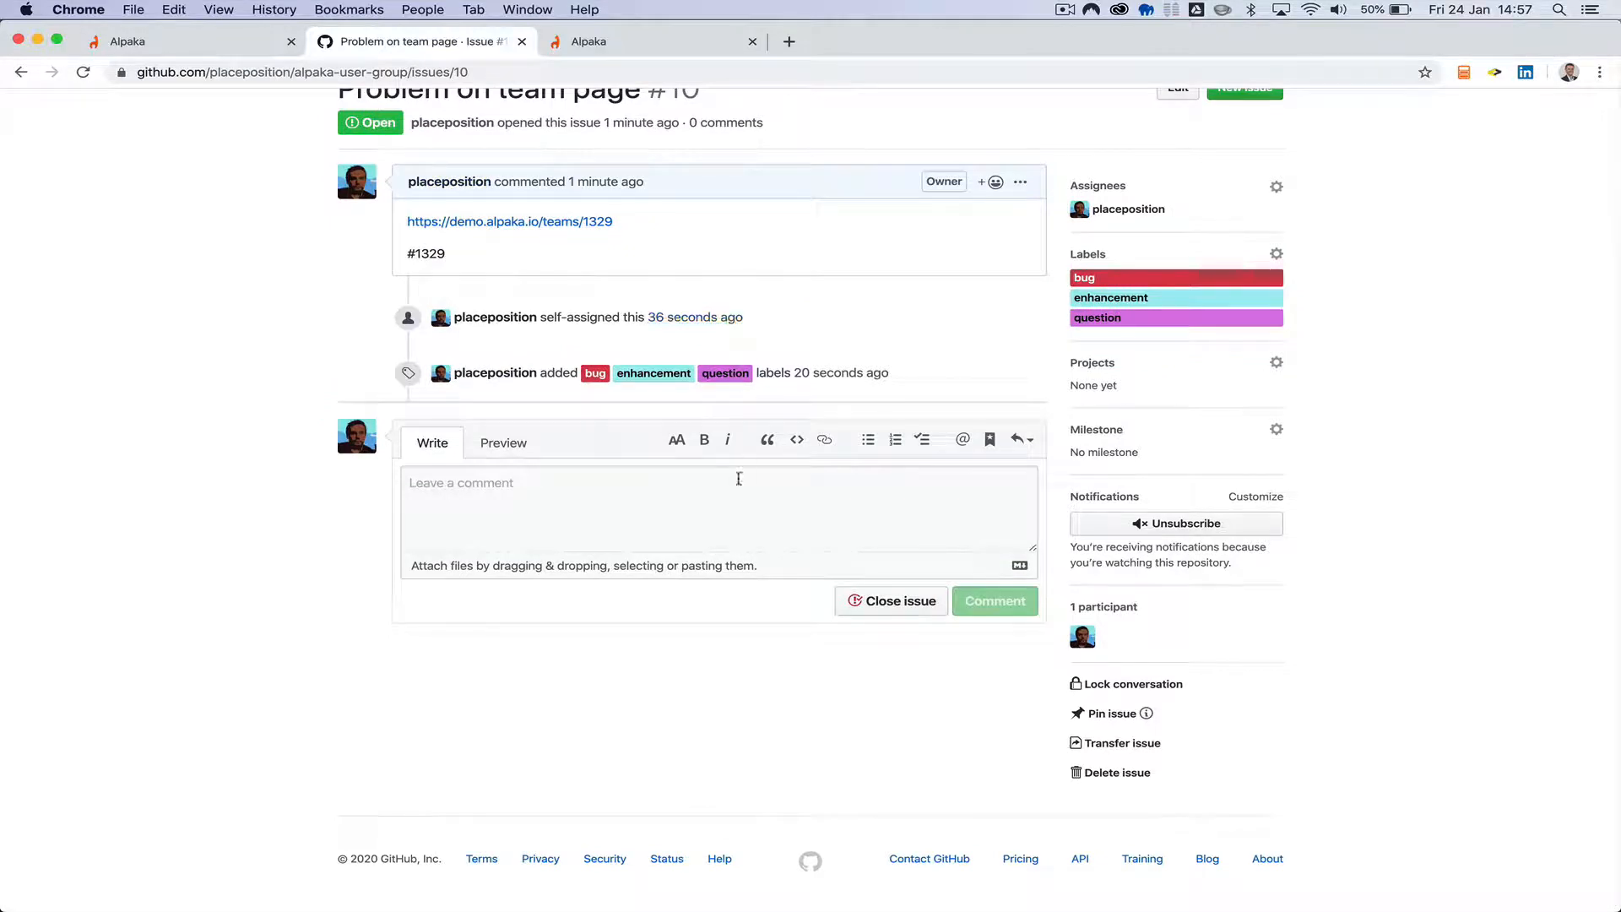
scroll(760, 650, down, 1)
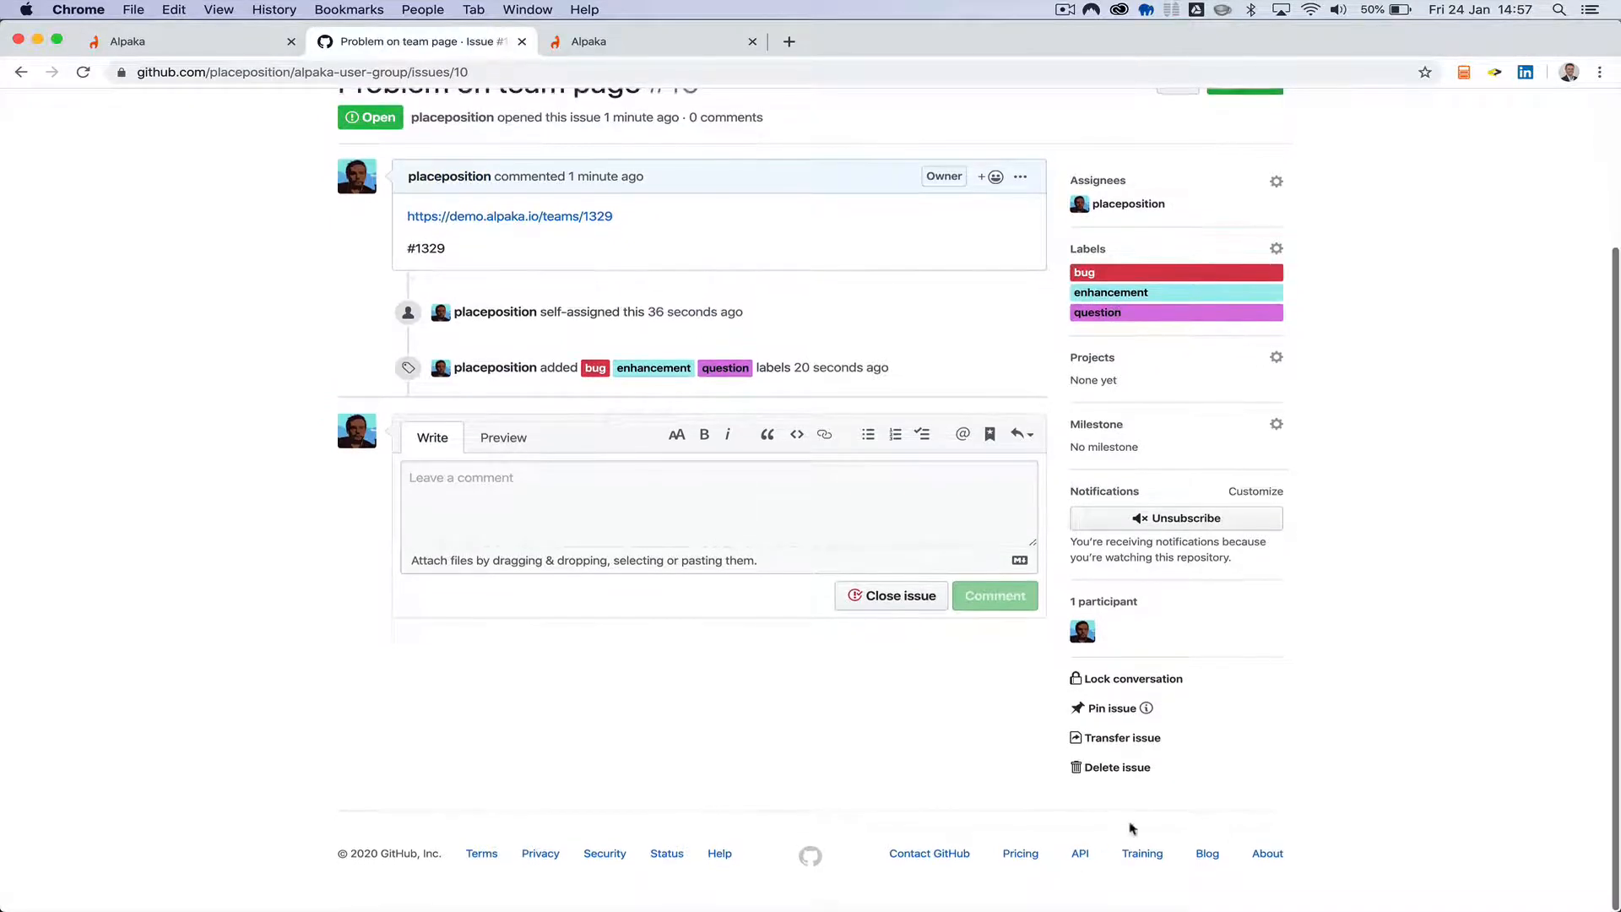
click(1125, 770)
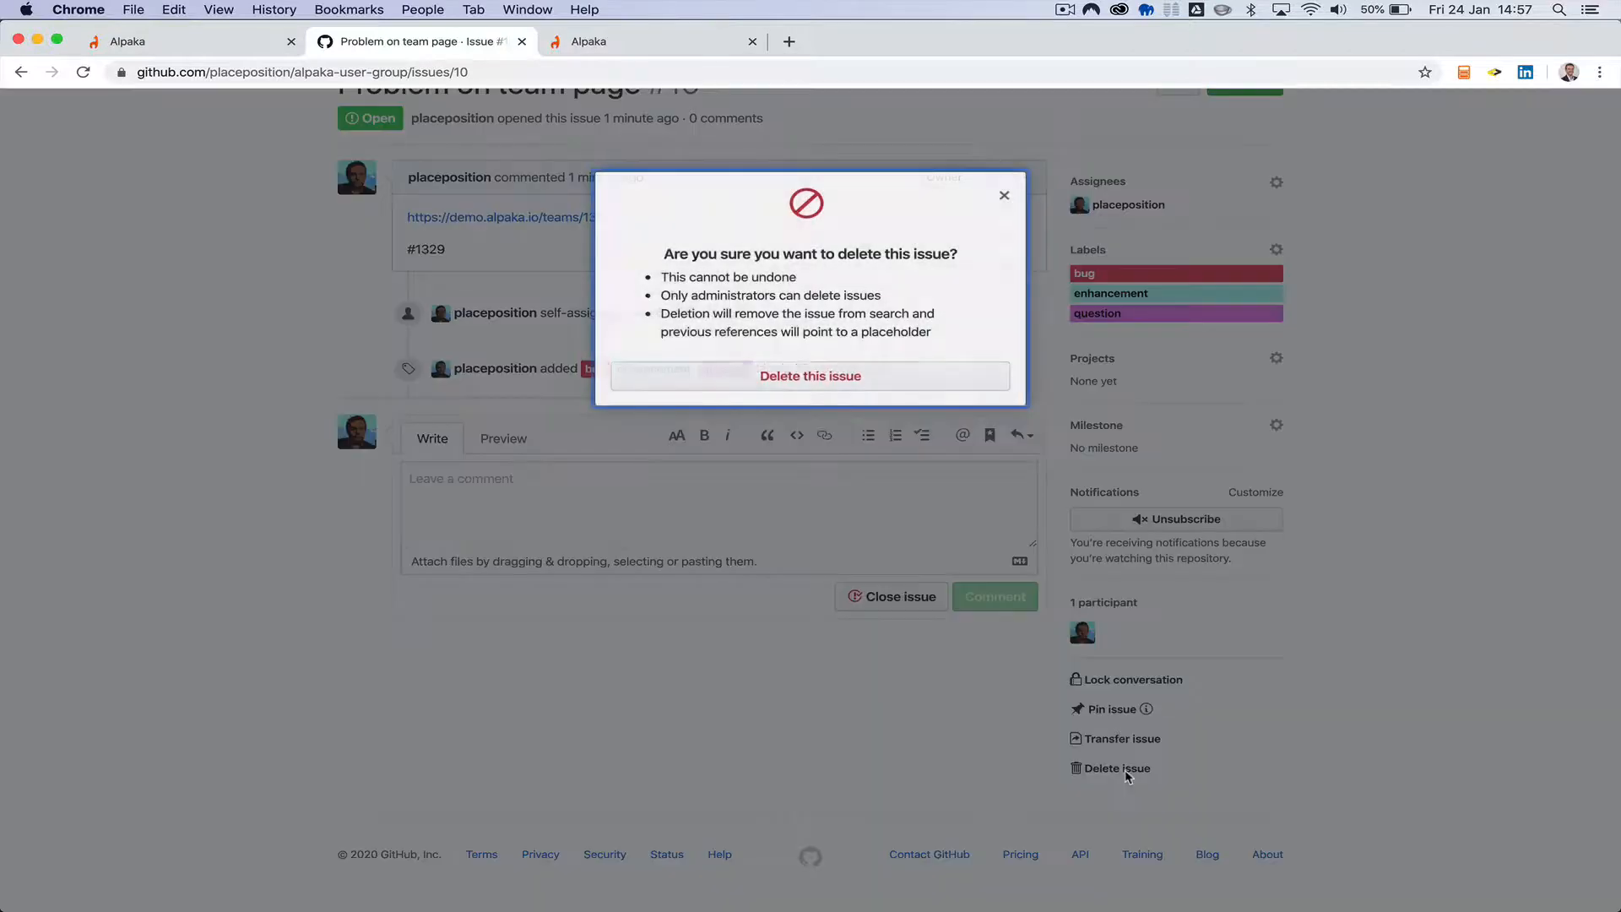
click(1005, 198)
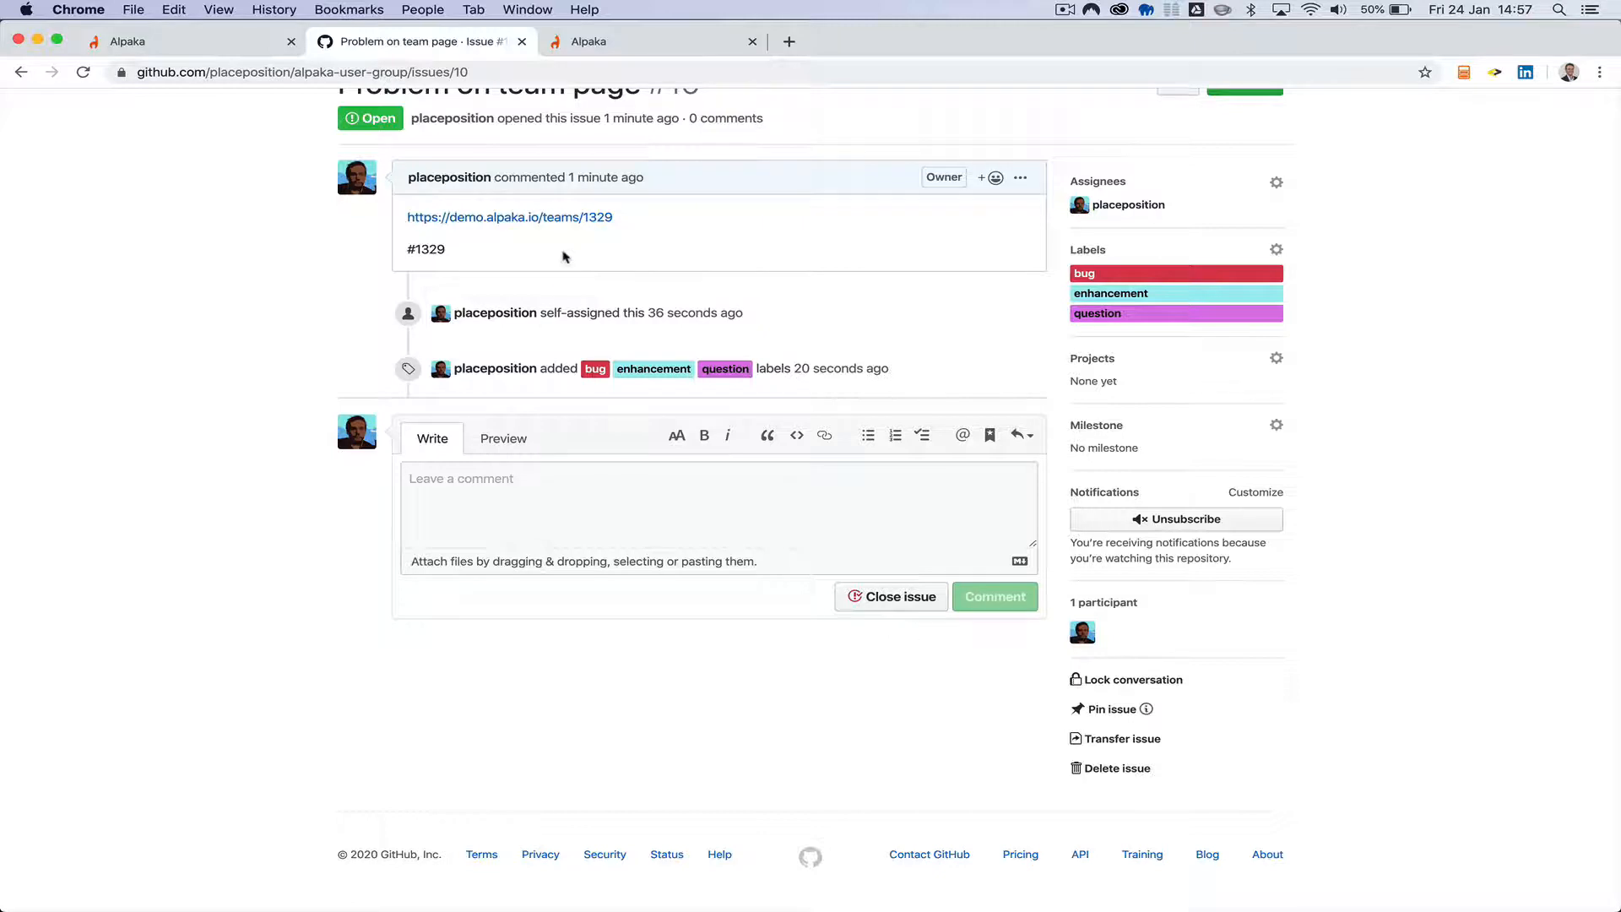
Close the "Problem on team page" issue and return to the repository's list of open issues.
click(897, 601)
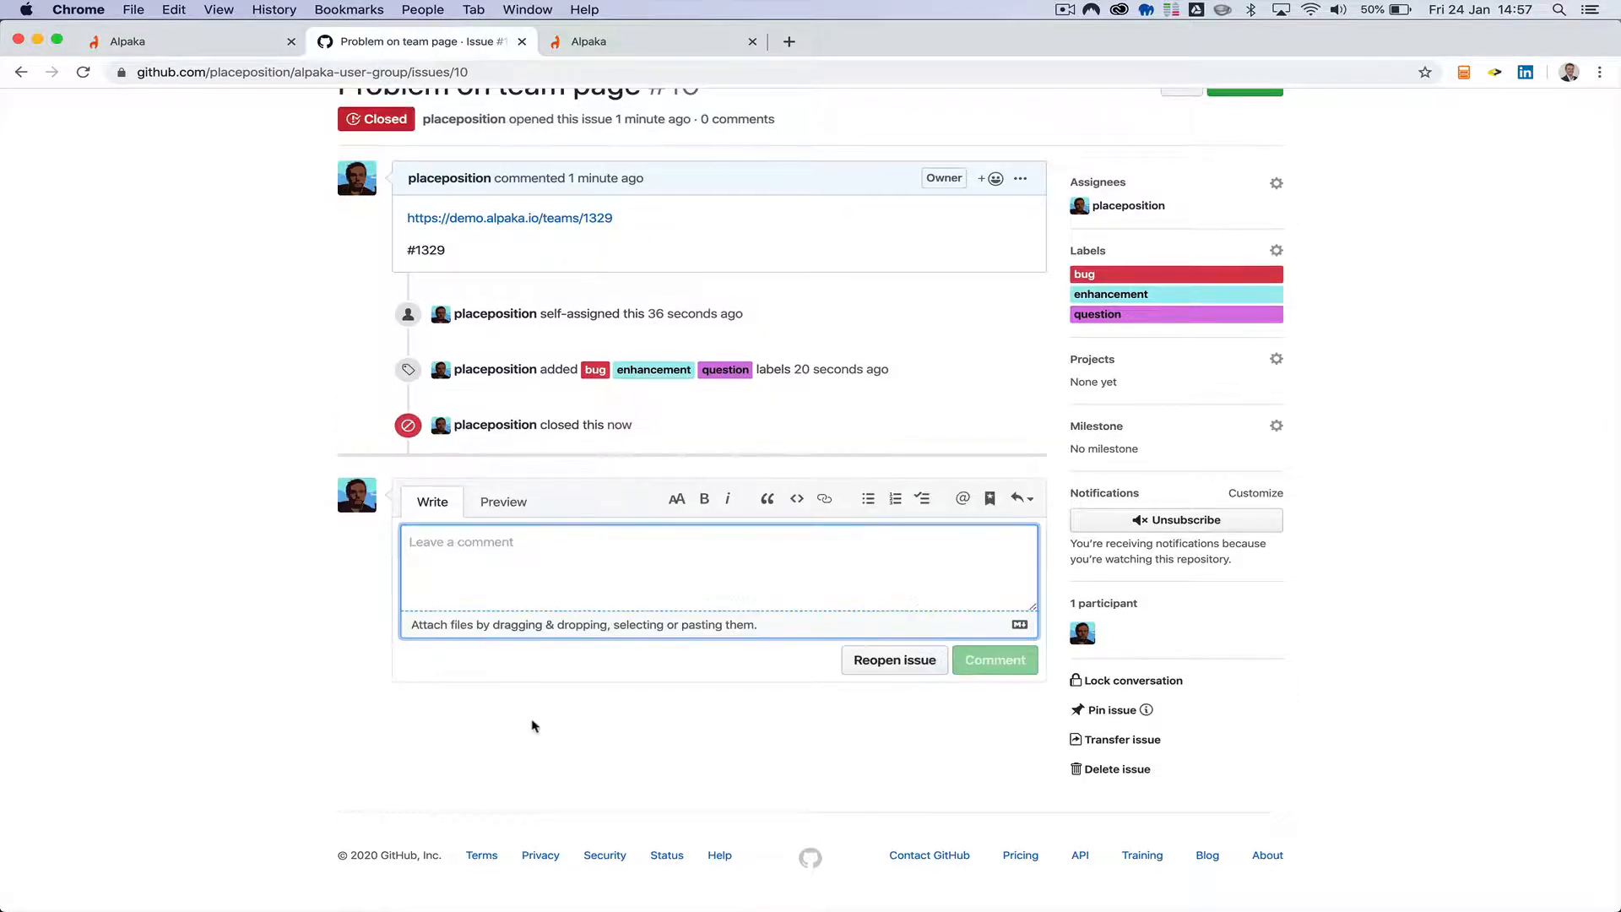
scroll(674, 514, up, 5)
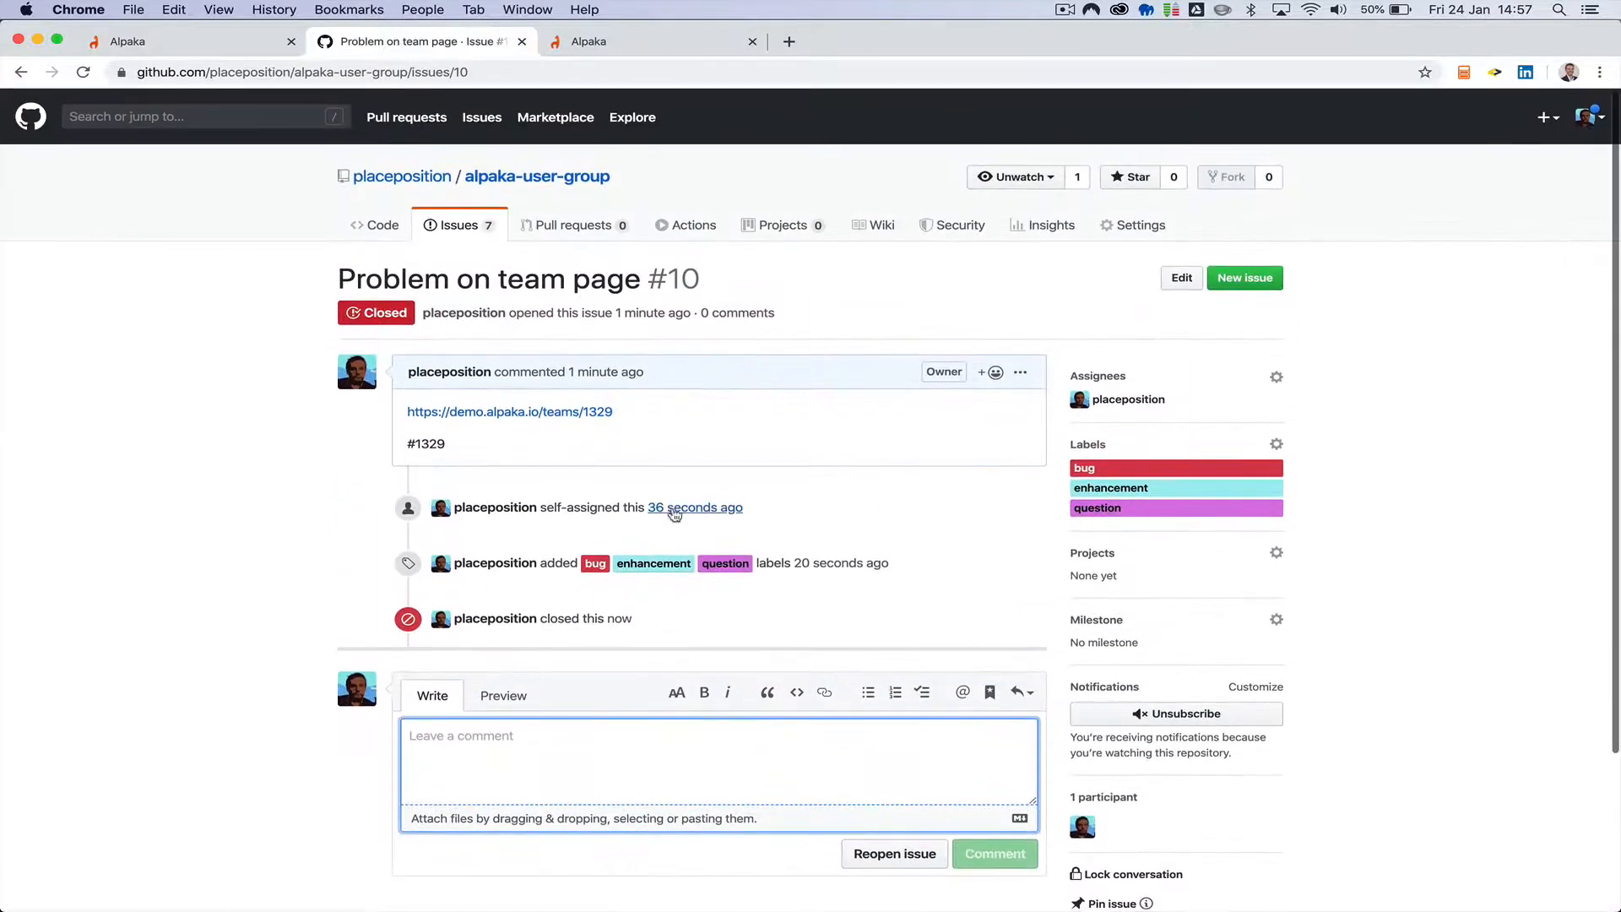
click(465, 228)
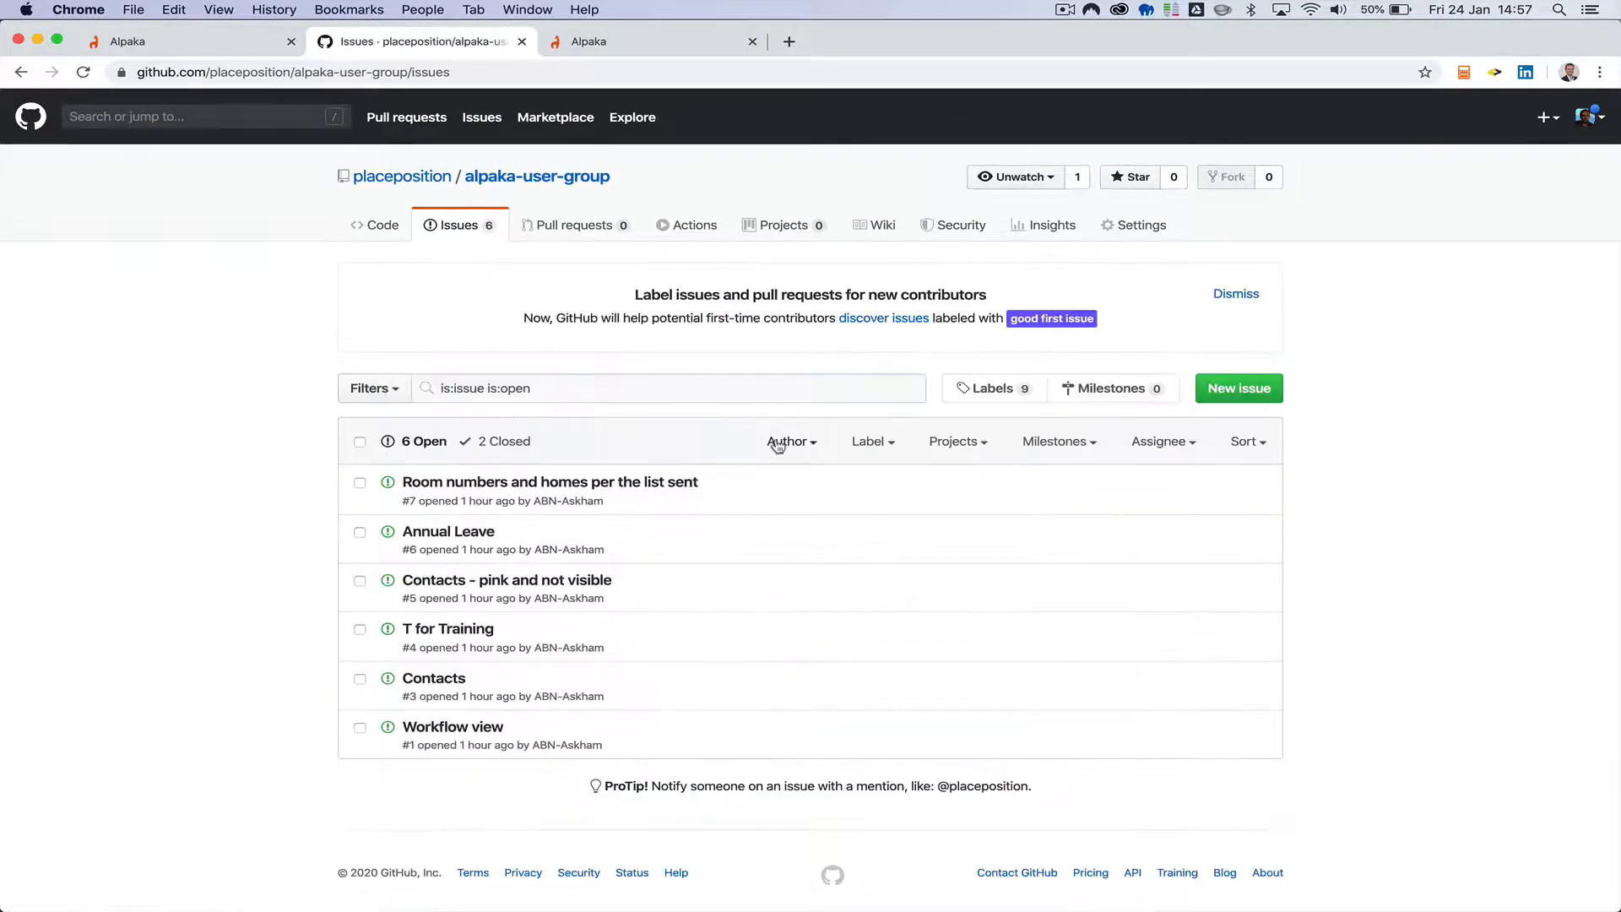
Search the repository's issues for "team" in place of the default open-issue filter.
click(591, 390)
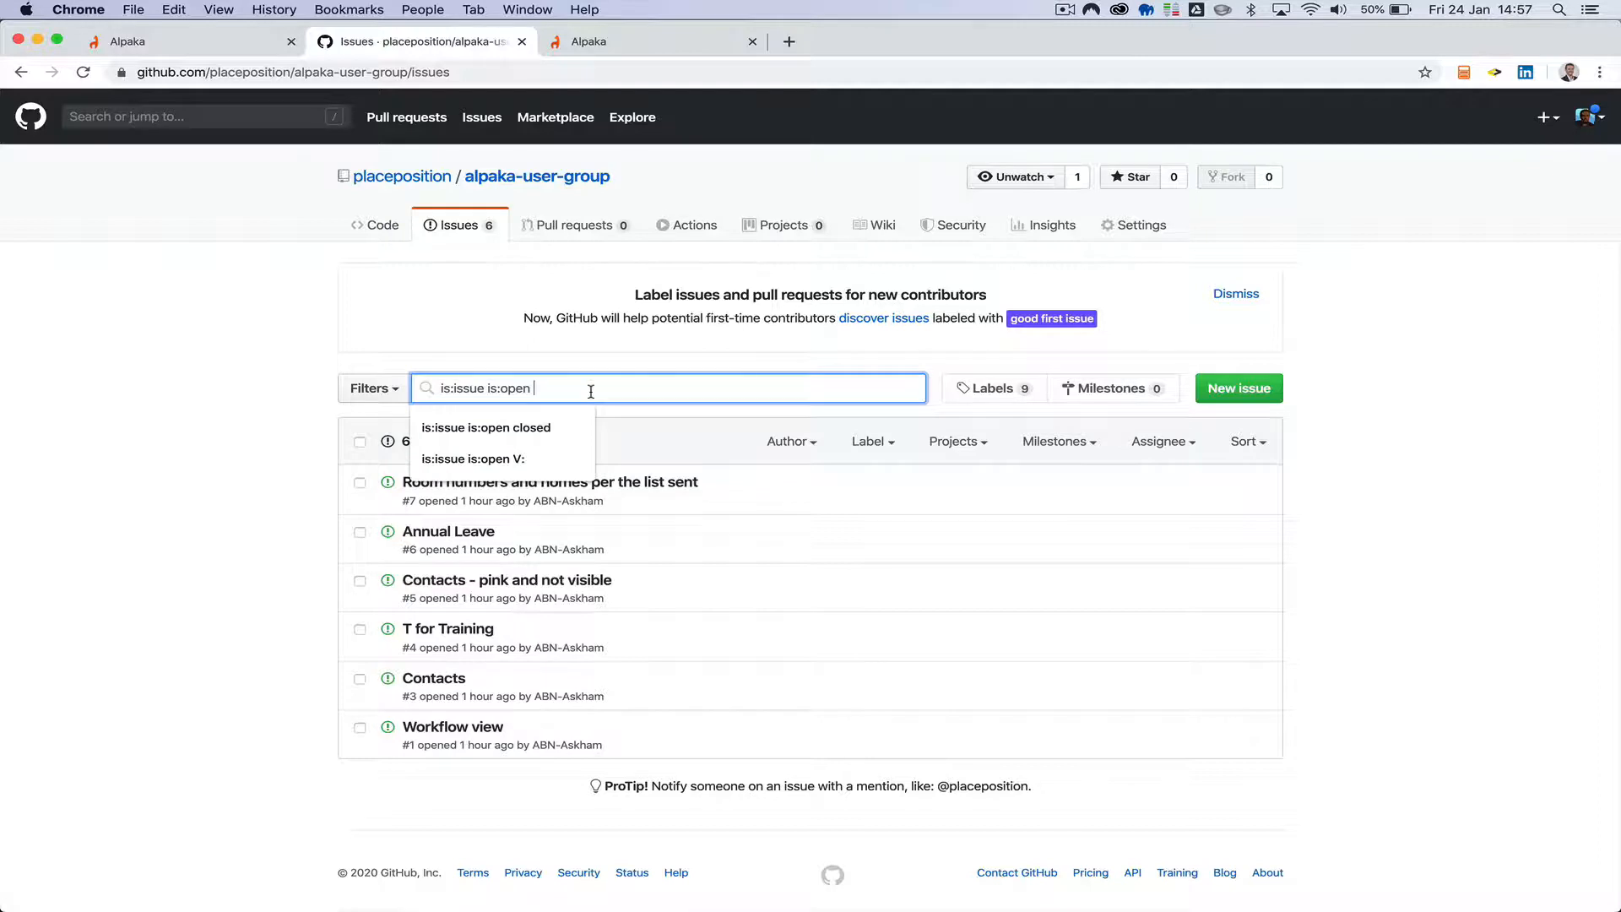
drag(586, 391, 415, 386)
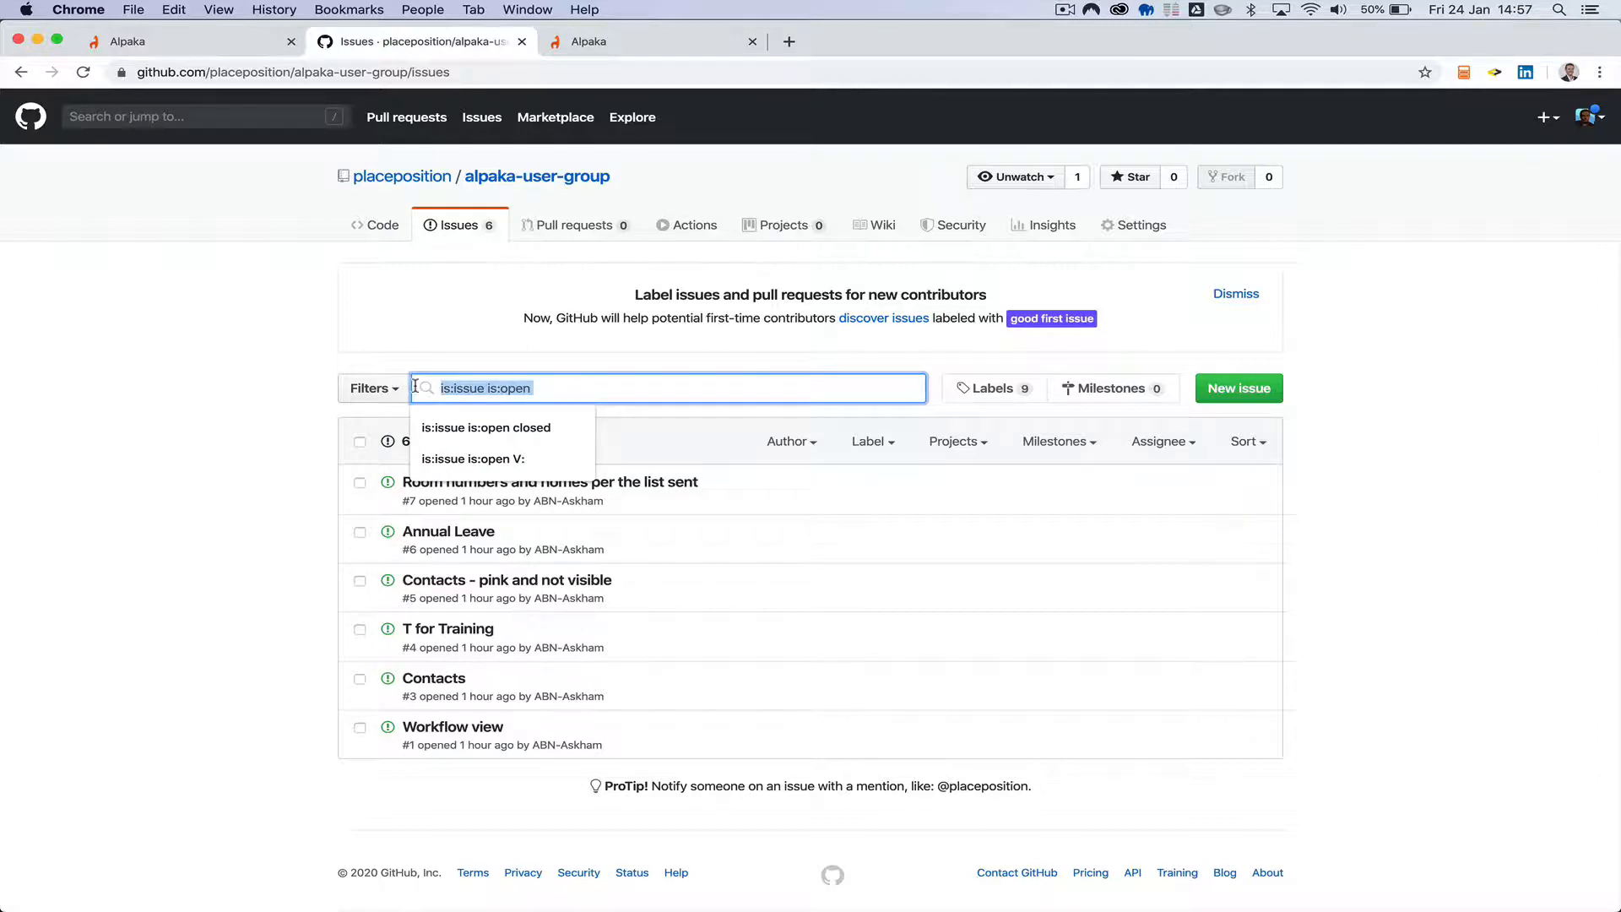
text(team)
key(Return)
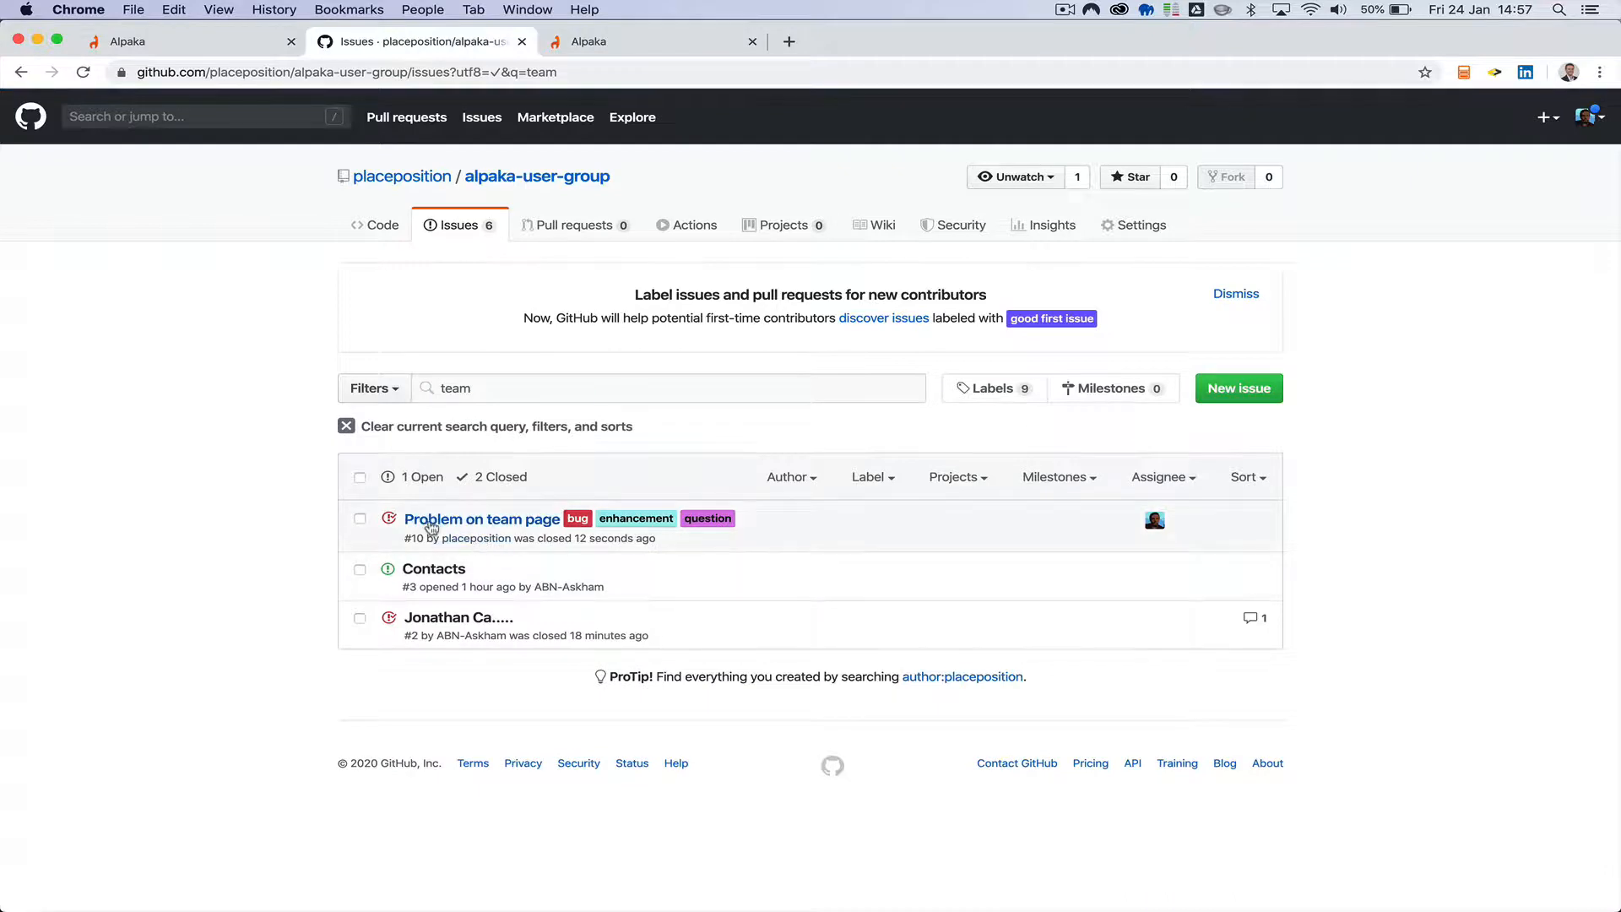
Open the "Problem on team page" issue from the search results and review its activity history and comment area.
mouse_move(443, 526)
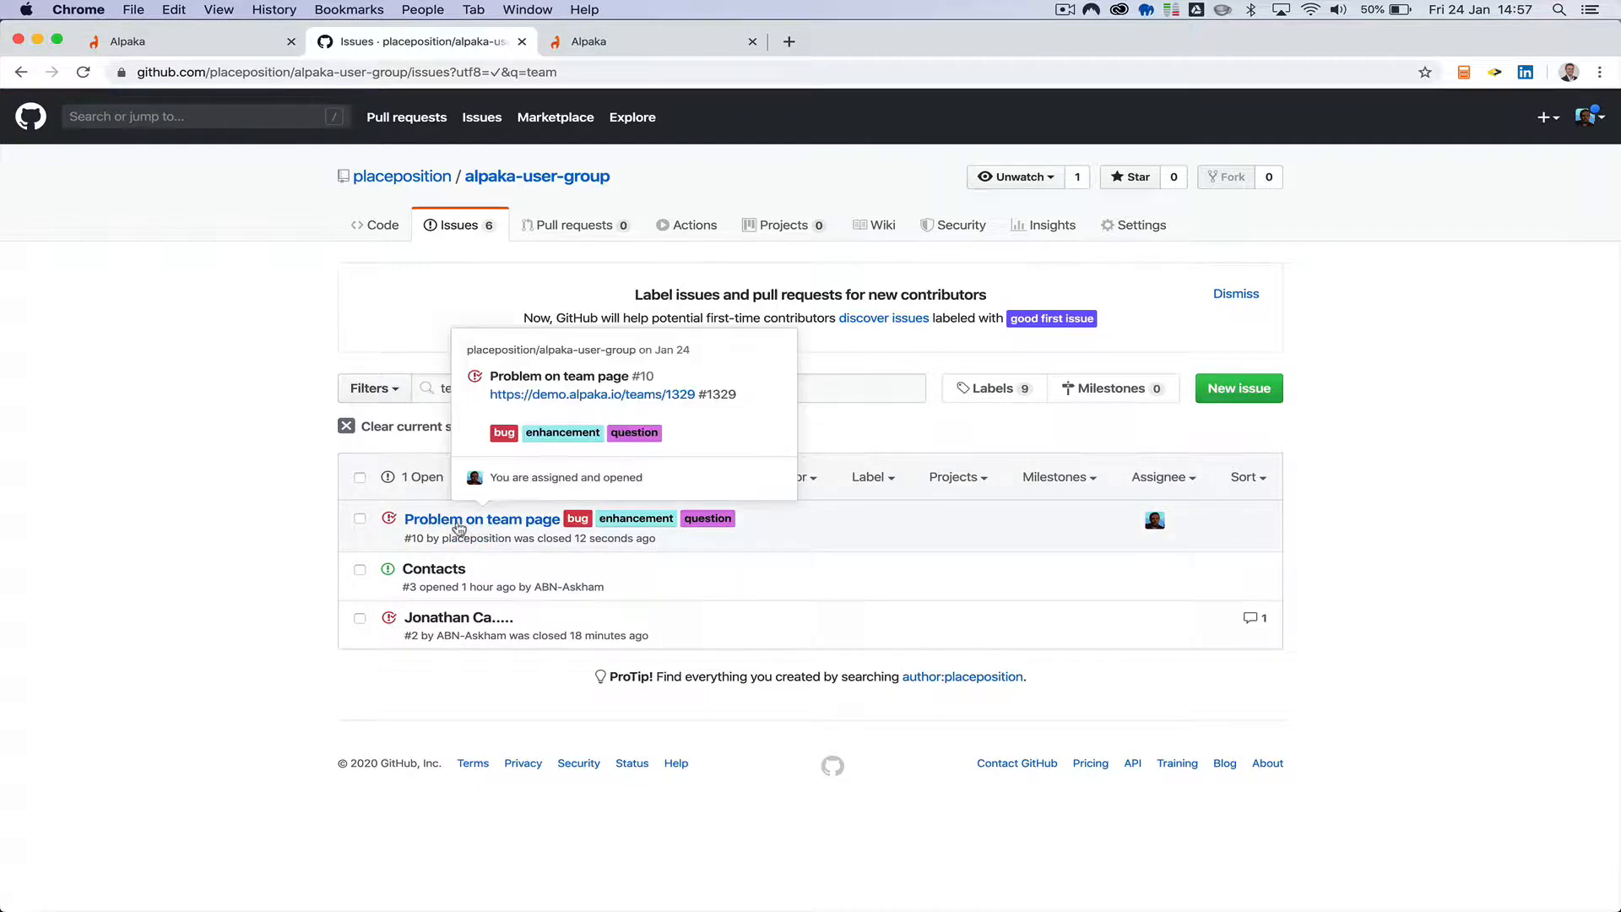
click(506, 530)
scroll(155, 586, down, 2)
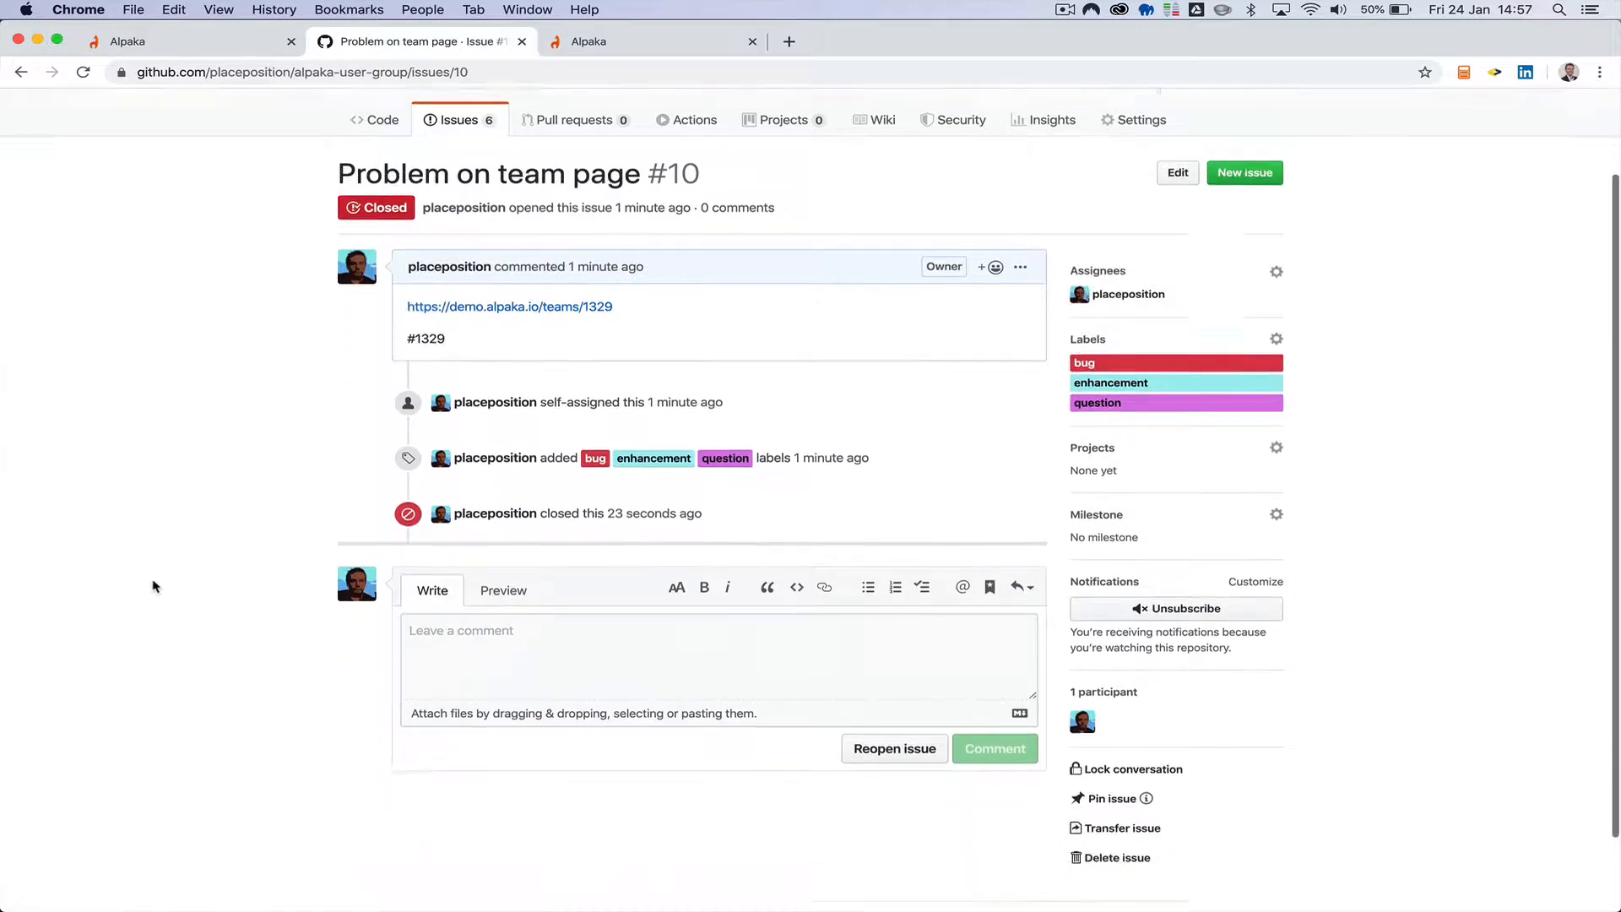
scroll(155, 585, down, 2)
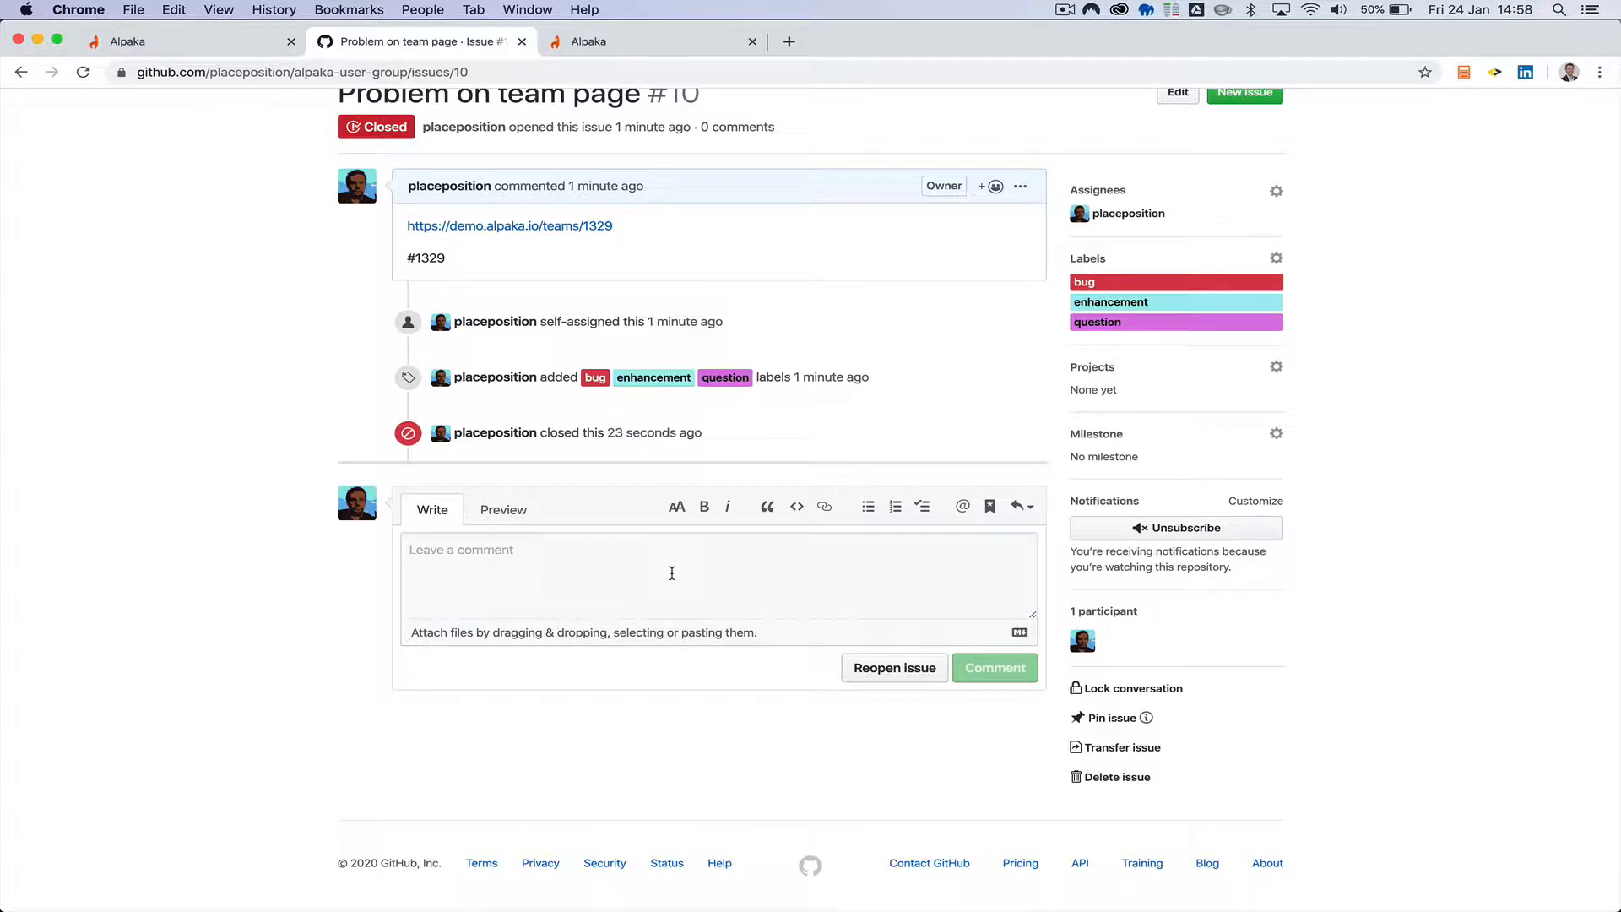
scroll(247, 688, up, 5)
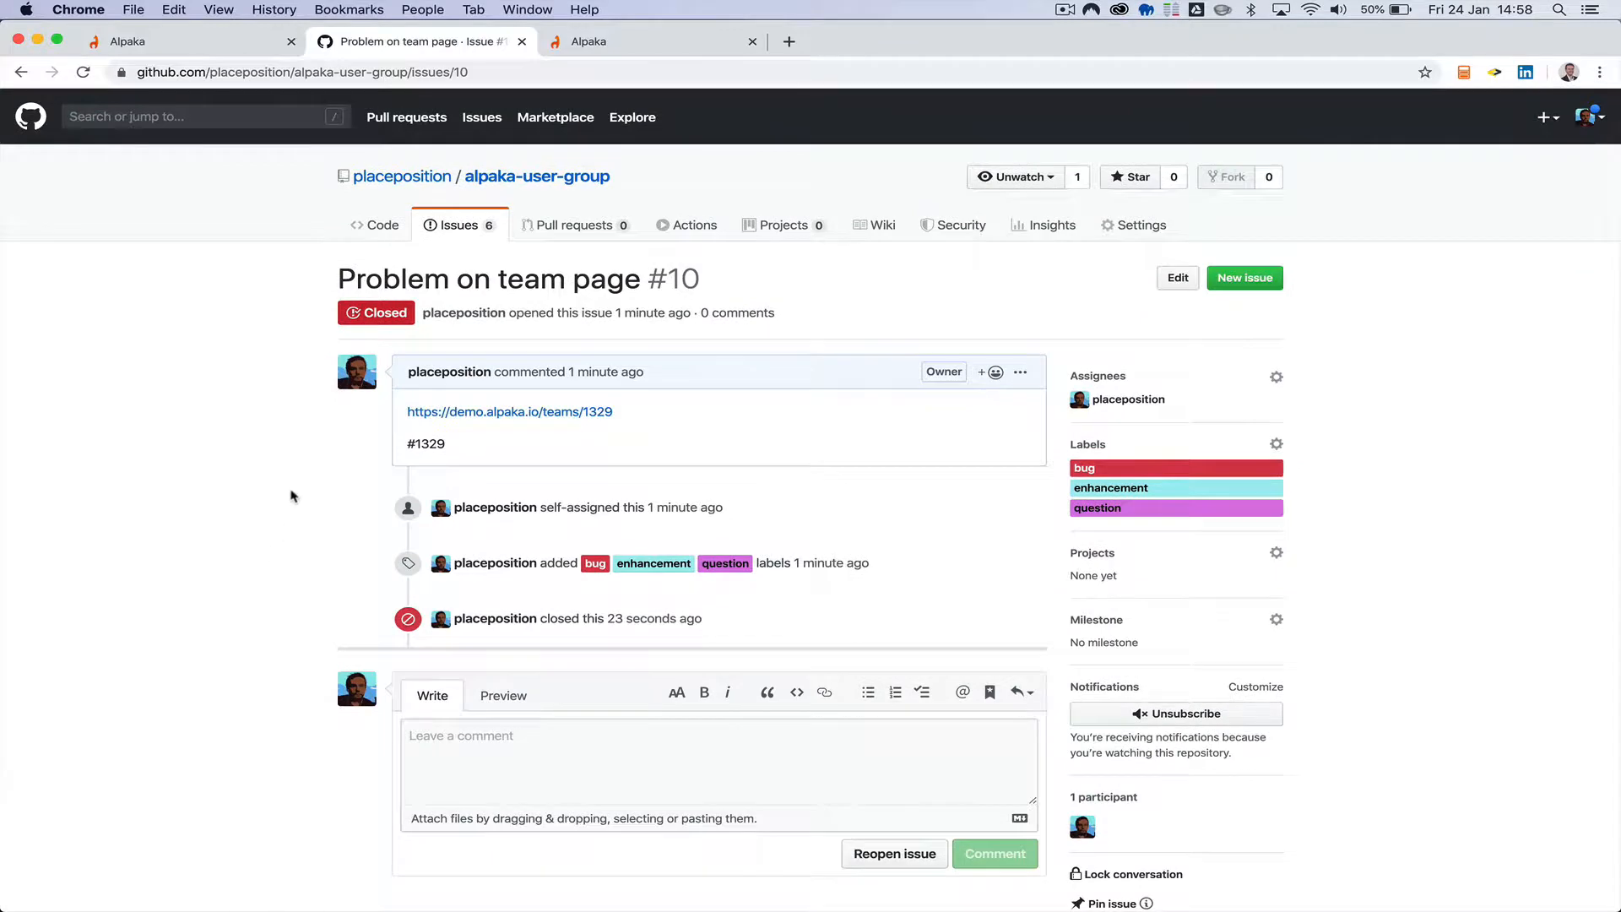